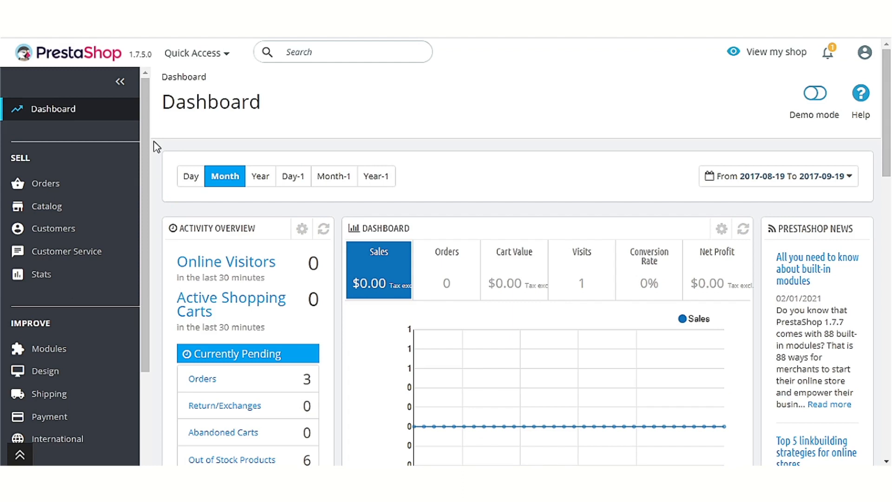
# Step: Open the Configuration page of the Advanced Blog module
pyautogui.scroll(-3, 109, 175)
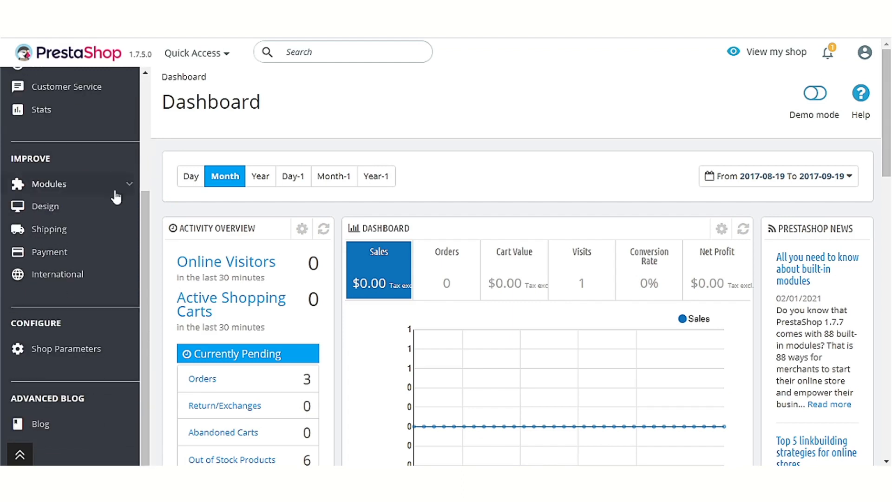
pyautogui.click(101, 424)
pyautogui.scroll(-2, 96, 378)
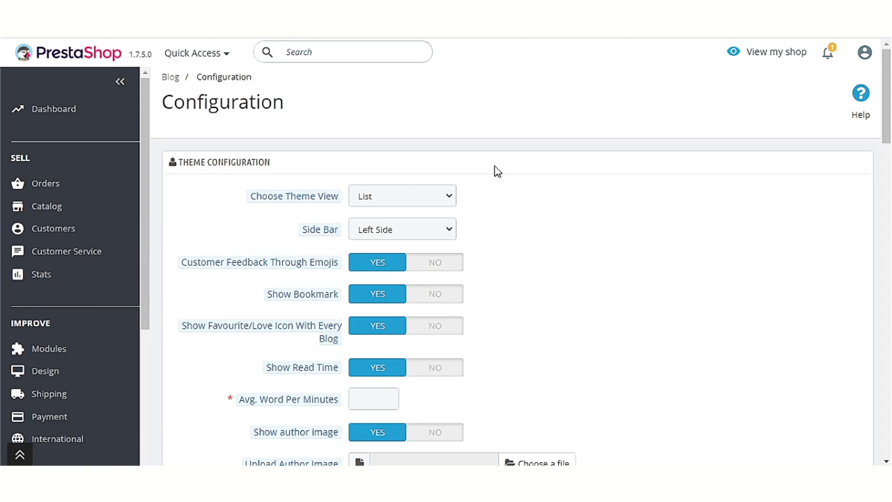
# Step: Review the Theme, Content, Social and Comment Configuration sections of the blog settings
pyautogui.moveTo(285, 168); pyautogui.dragTo(182, 176)
pyautogui.scroll(-10, 645, 220)
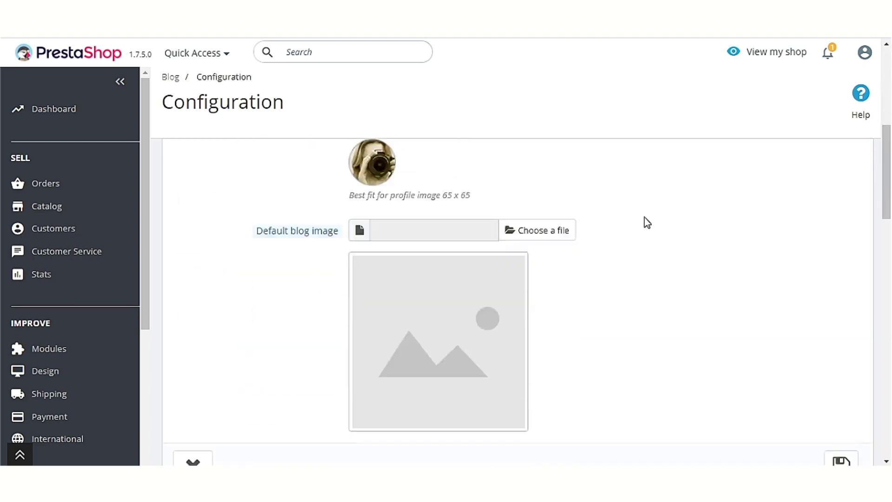
pyautogui.moveTo(323, 356); pyautogui.dragTo(177, 348)
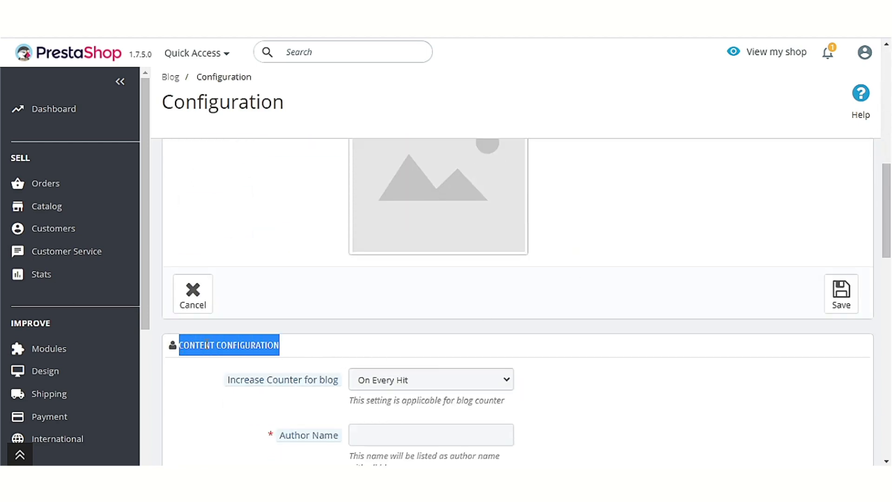
pyautogui.scroll(-15, 588, 301)
pyautogui.scroll(-5, 568, 301)
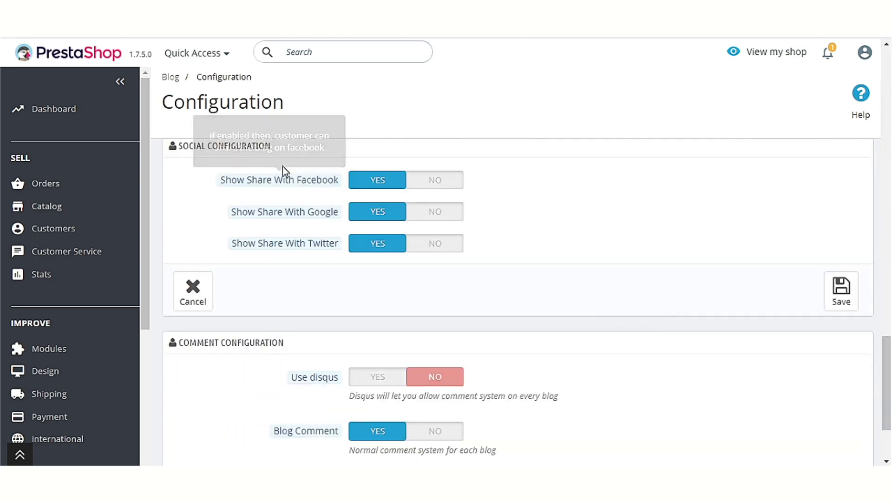
pyautogui.moveTo(279, 146); pyautogui.dragTo(169, 150)
pyautogui.scroll(-5, 540, 324)
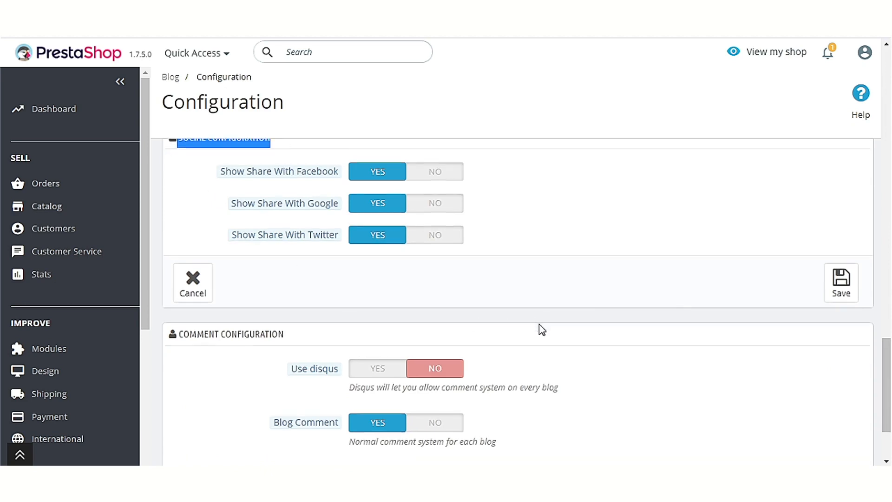
pyautogui.moveTo(291, 229); pyautogui.dragTo(195, 238)
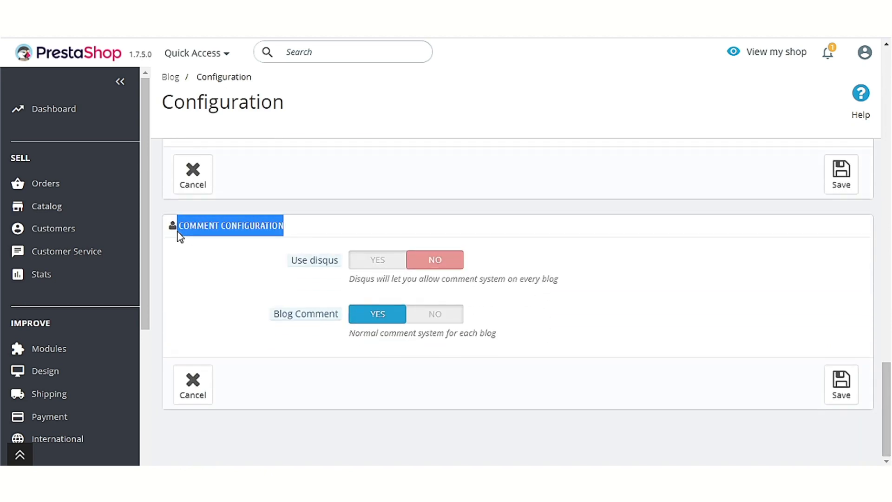
pyautogui.click(623, 303)
pyautogui.scroll(15, 624, 303)
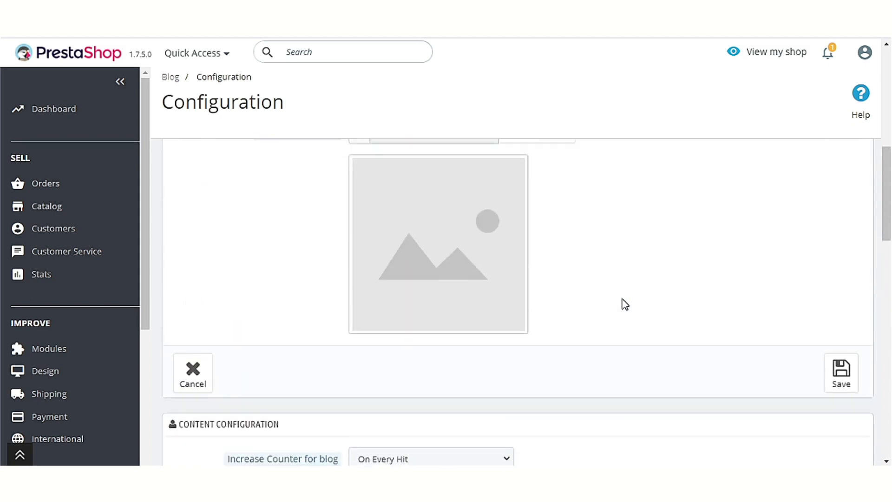
pyautogui.scroll(8, 625, 305)
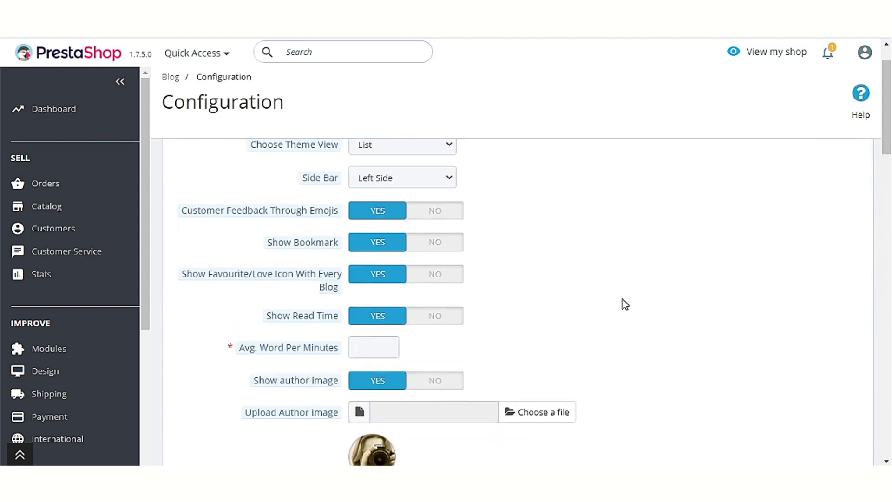
pyautogui.scroll(1, 625, 304)
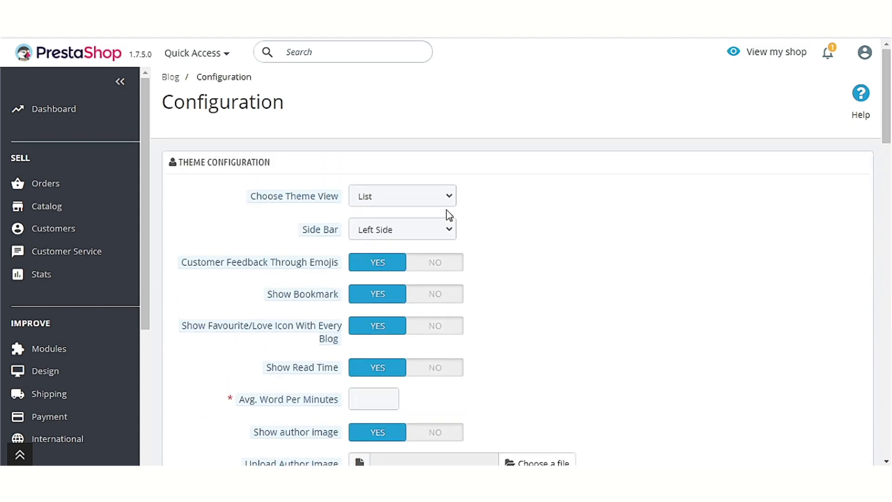
# Step: Try the Grid option for the blog's theme view and return it to List
pyautogui.moveTo(324, 203)
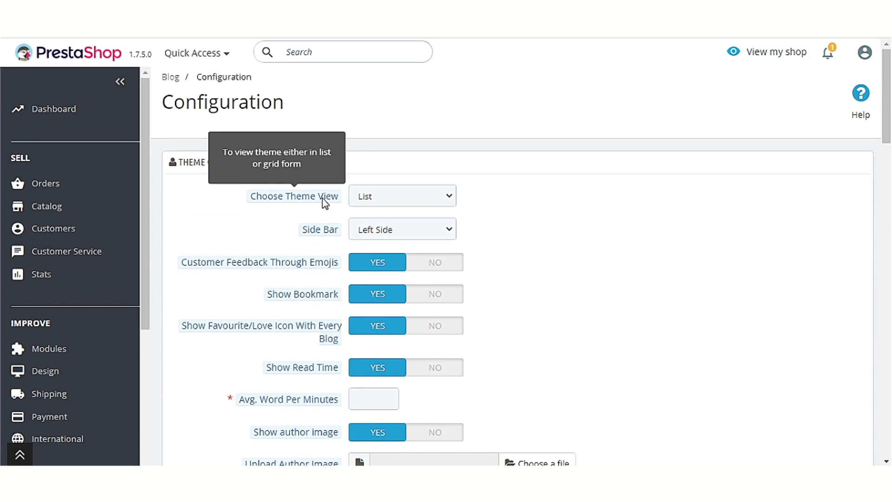
pyautogui.click(436, 205)
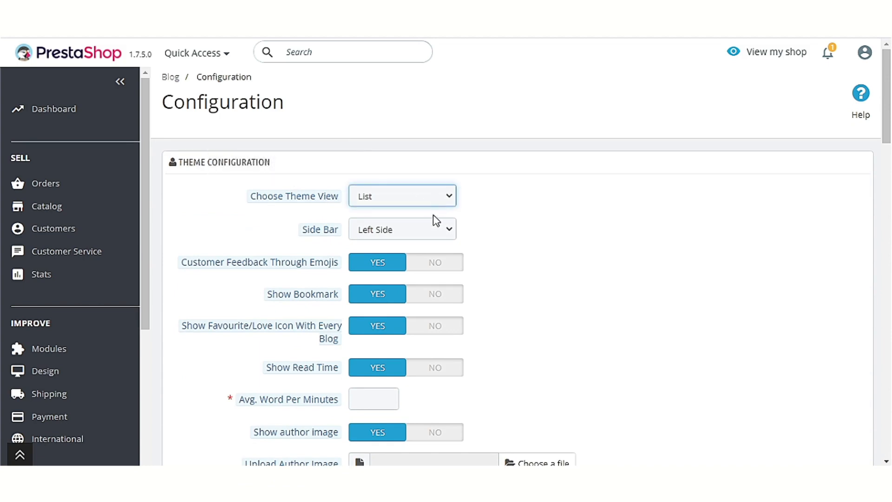
pyautogui.click(436, 228)
pyautogui.click(434, 192)
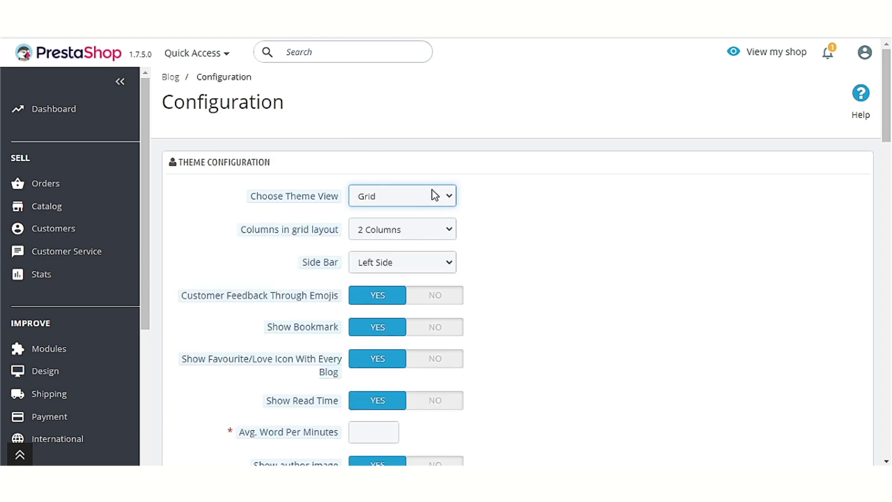
pyautogui.click(428, 214)
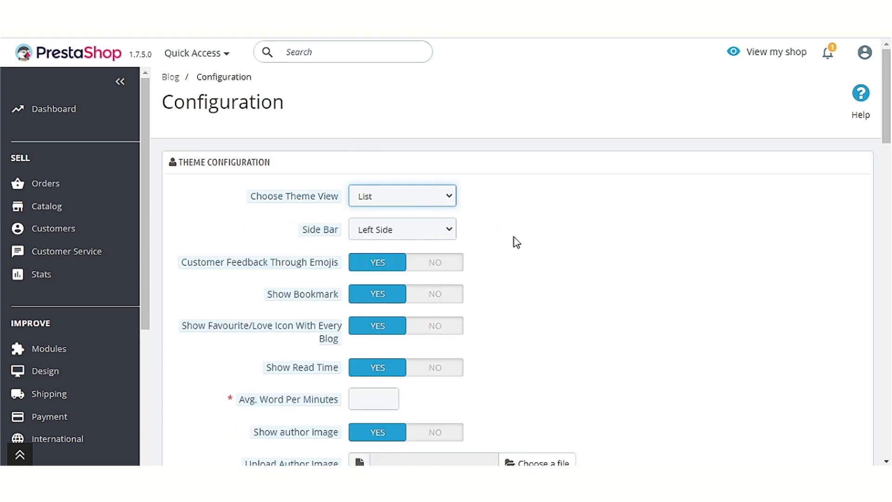
# Step: Try the other side bar position for the blog and return it to Left Side
pyautogui.moveTo(322, 237)
pyautogui.press('Tab')
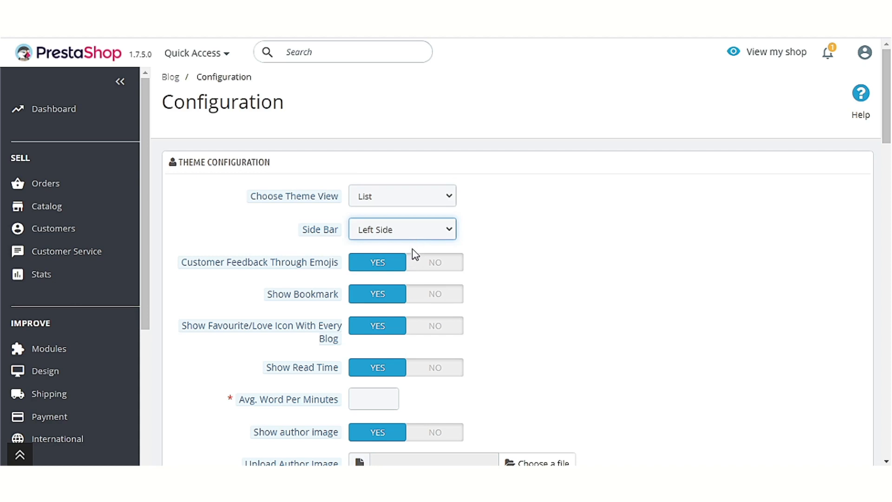
pyautogui.press('Down')
pyautogui.press('Up')
pyautogui.click(544, 237)
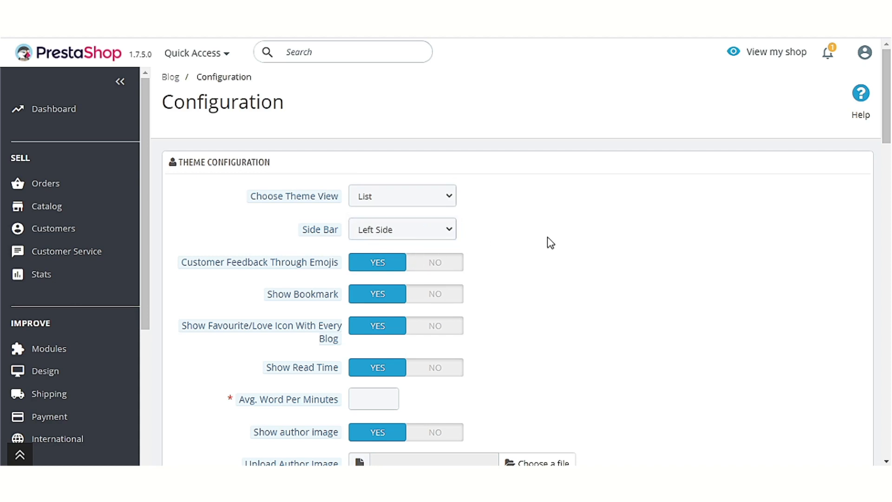
# Step: Switch Customer Feedback Through Emojis and Show Favourite/Love Icon With Every Blog off and back on
pyautogui.moveTo(299, 264)
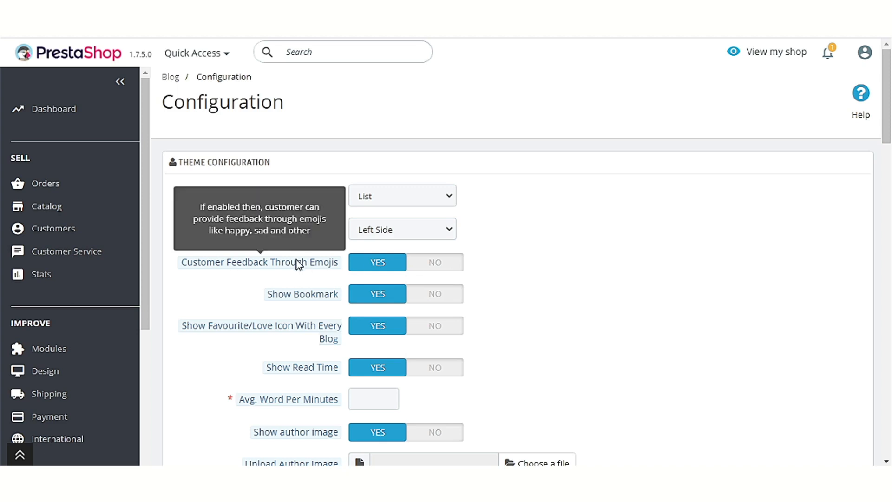
pyautogui.click(430, 264)
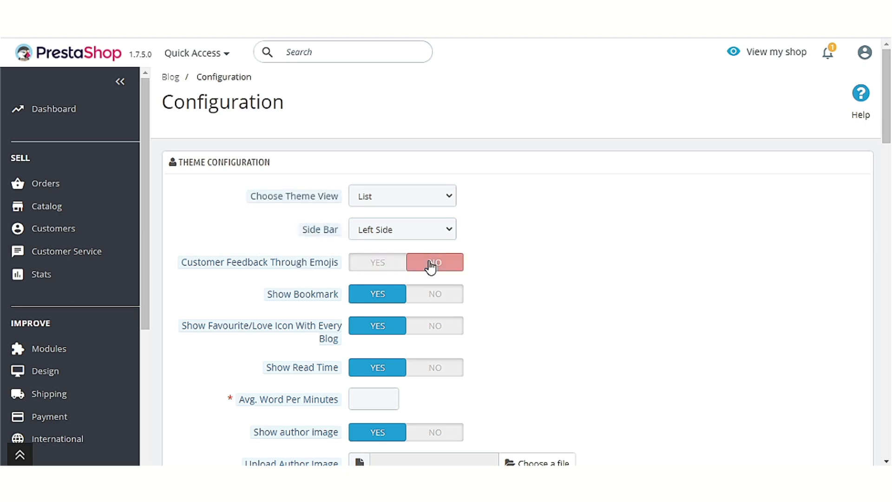
pyautogui.click(389, 264)
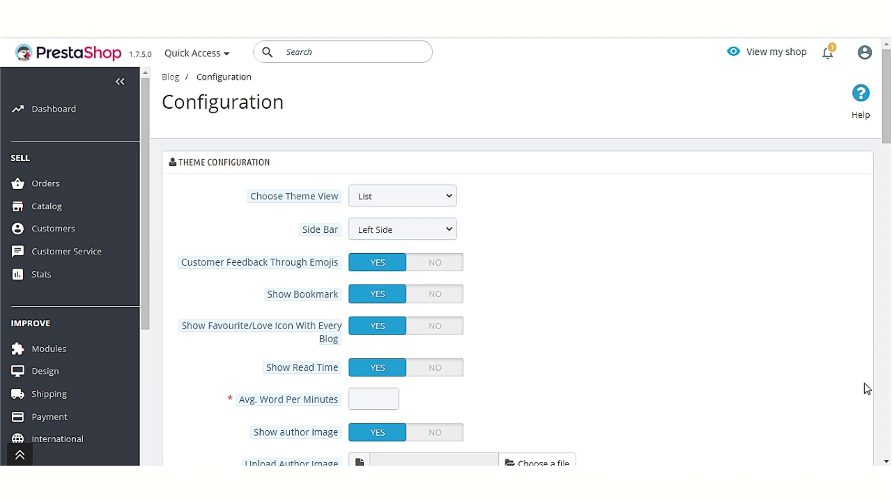
pyautogui.moveTo(331, 295)
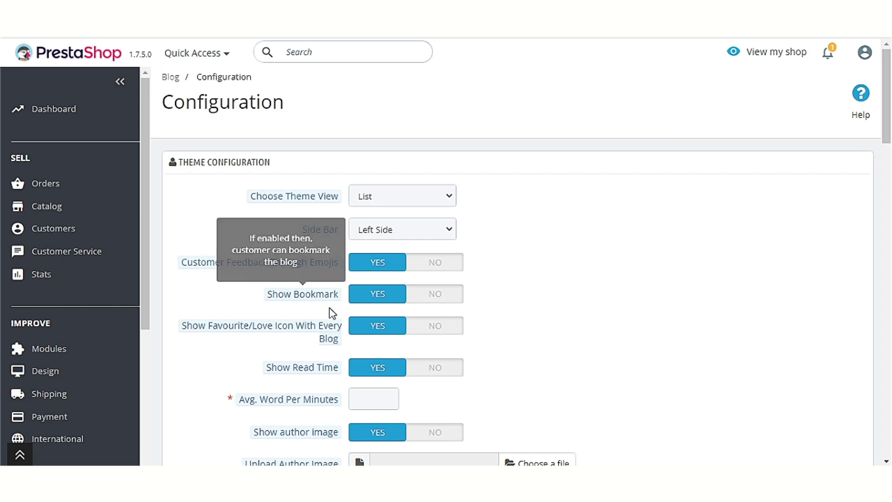
pyautogui.click(427, 335)
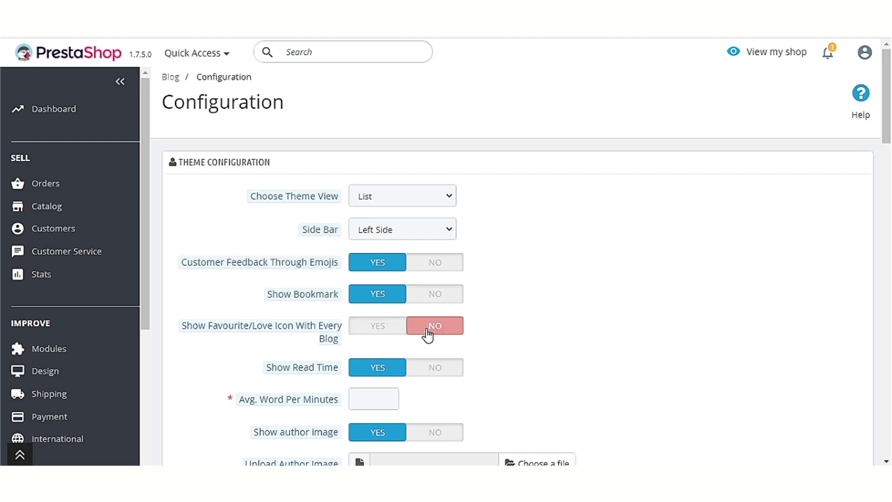
pyautogui.click(397, 333)
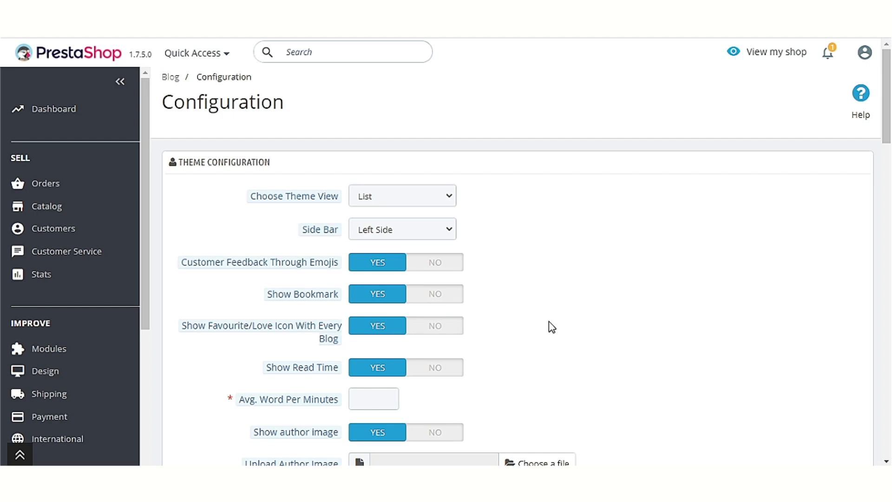
# Step: Set the average words per minute for the blog read time to 80
pyautogui.moveTo(324, 373)
pyautogui.click(386, 399)
pyautogui.write('80')
# Step: Try disabling the author image display and leave it enabled
pyautogui.scroll(-1, 612, 420)
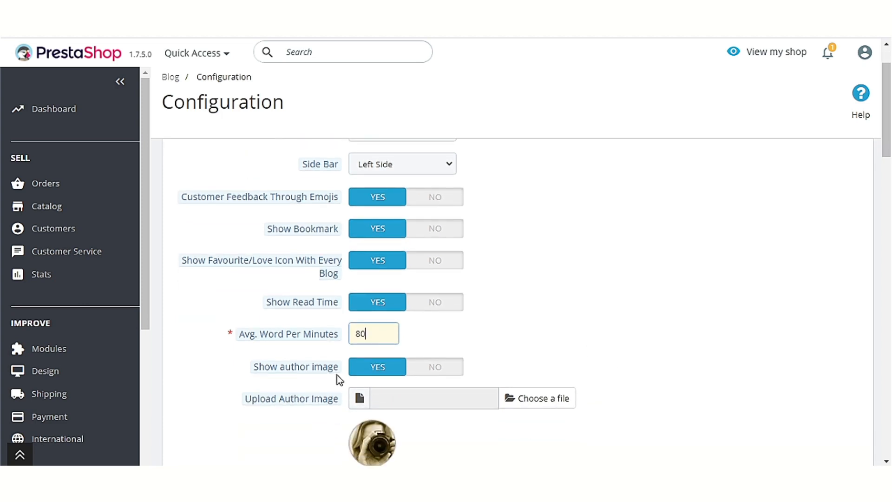
pyautogui.click(439, 374)
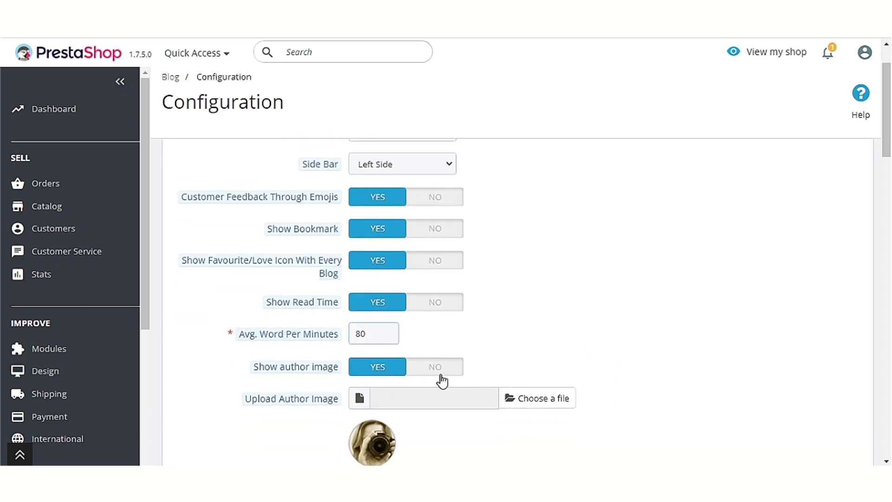
pyautogui.click(373, 372)
# Step: Set the blog counter in Content Configuration to increase with the option One IP only one time
pyautogui.scroll(-3, 609, 367)
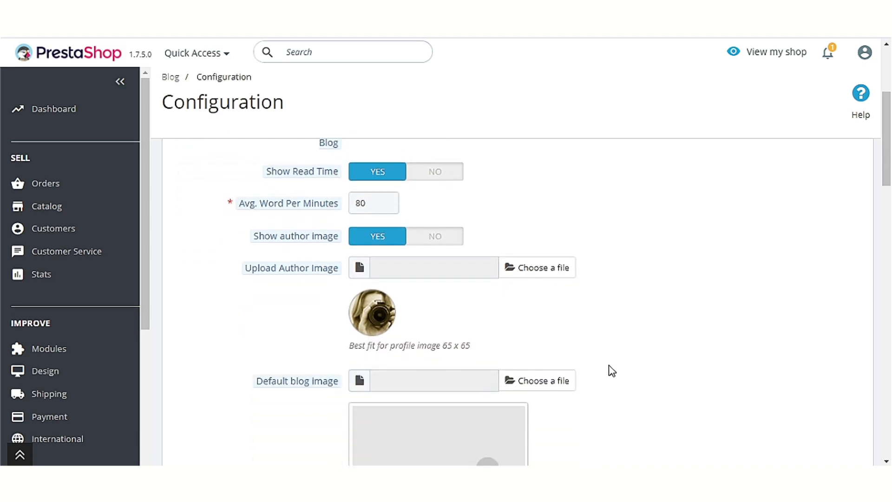
pyautogui.scroll(-2, 612, 371)
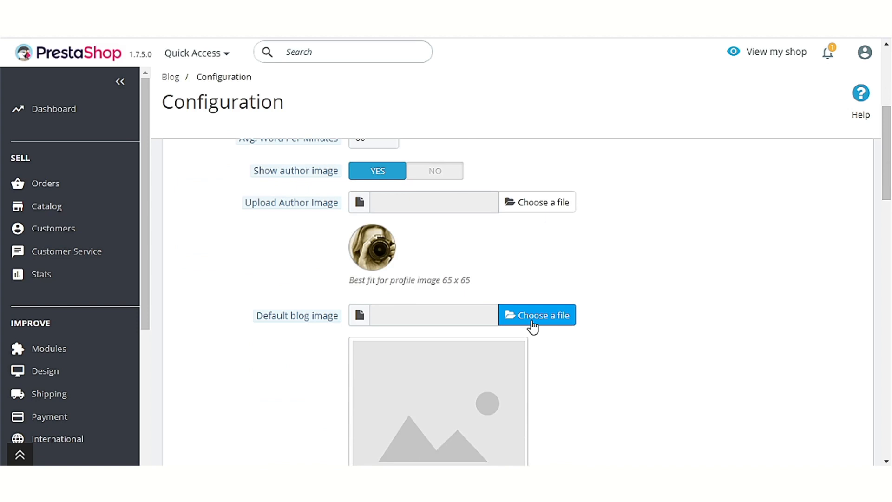
pyautogui.scroll(-6, 532, 326)
pyautogui.scroll(7, 570, 375)
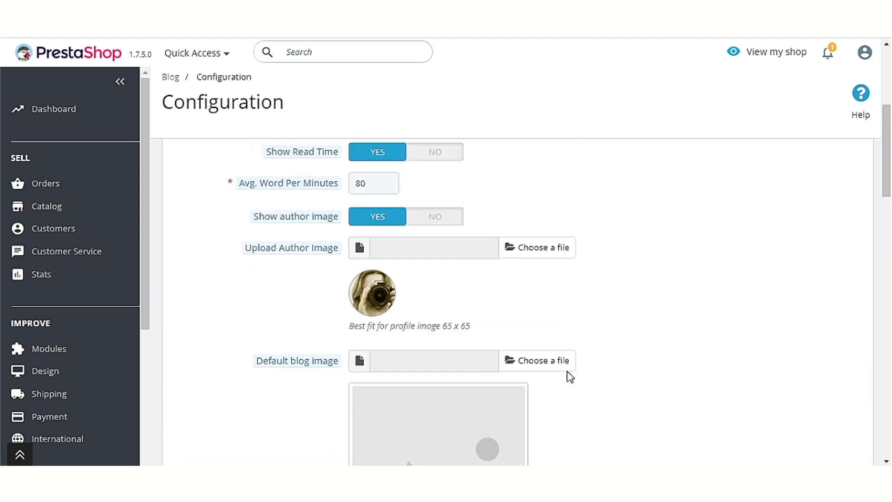
pyautogui.scroll(-7, 570, 376)
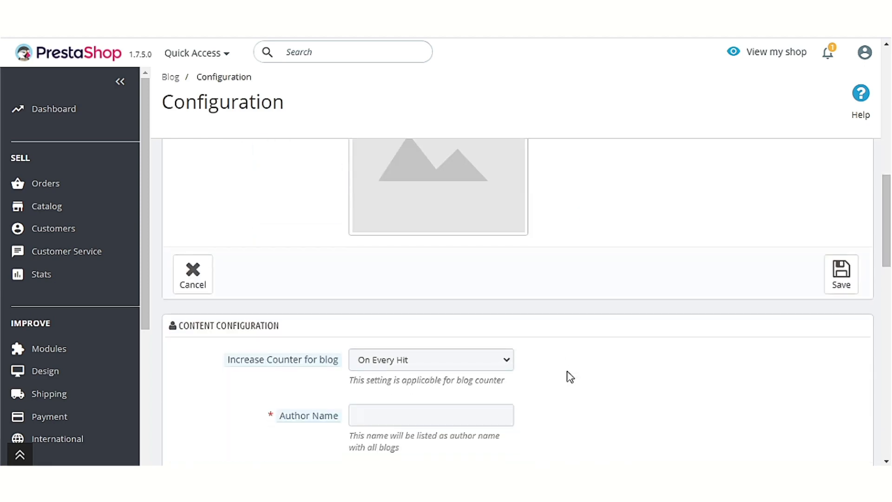
pyautogui.click(403, 365)
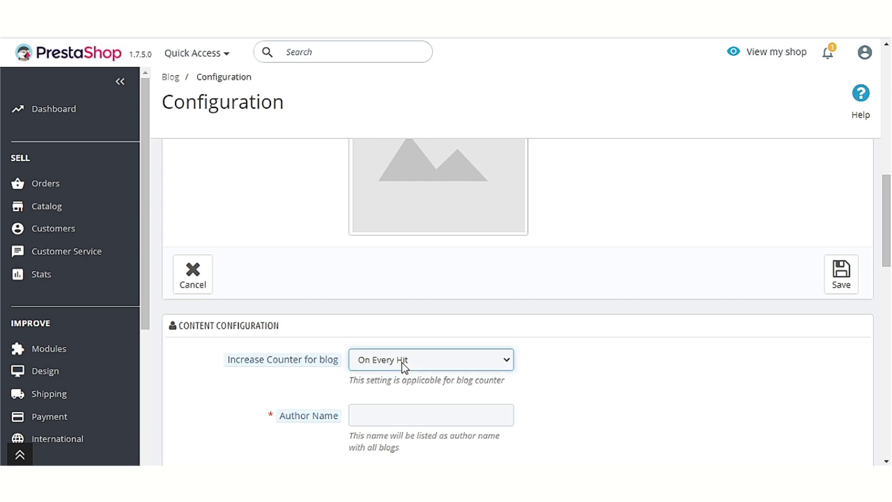
pyautogui.click(404, 393)
pyautogui.press('Down')
# Step: Enter Admin as the blog author name and set the number of posts per page to 4
pyautogui.scroll(-1, 662, 389)
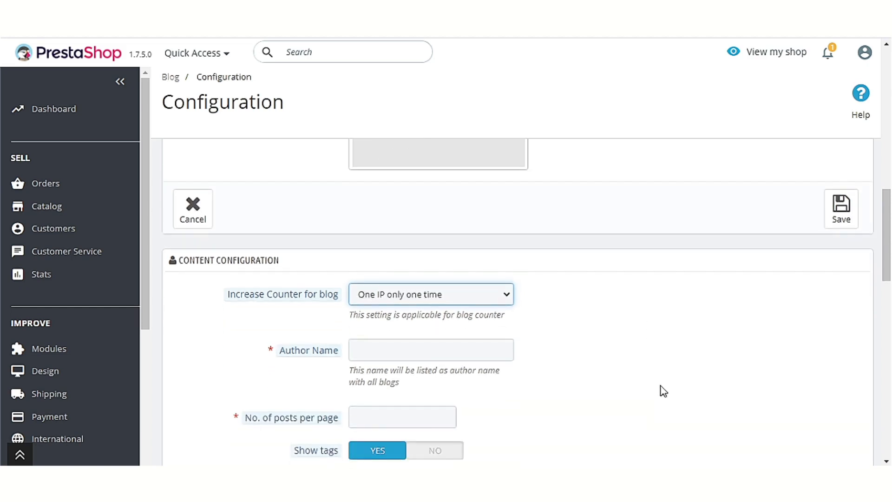
pyautogui.click(419, 351)
pyautogui.write('Admin')
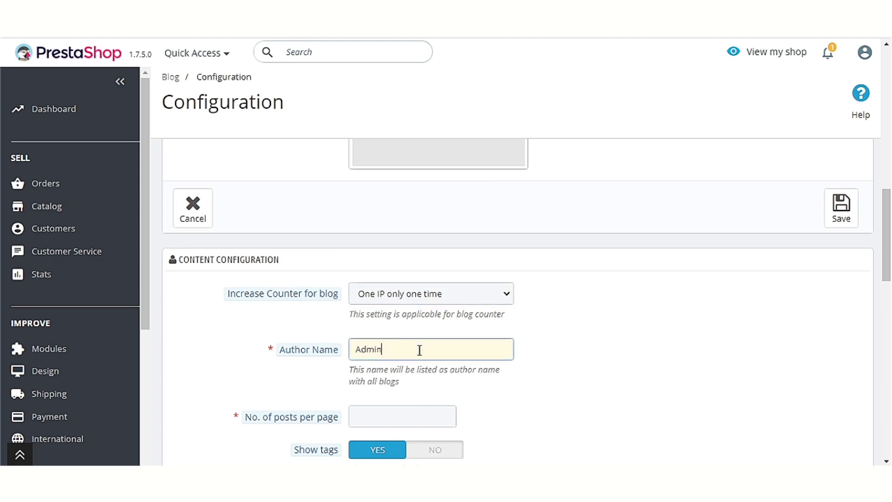
pyautogui.scroll(-1, 420, 351)
pyautogui.moveTo(323, 359)
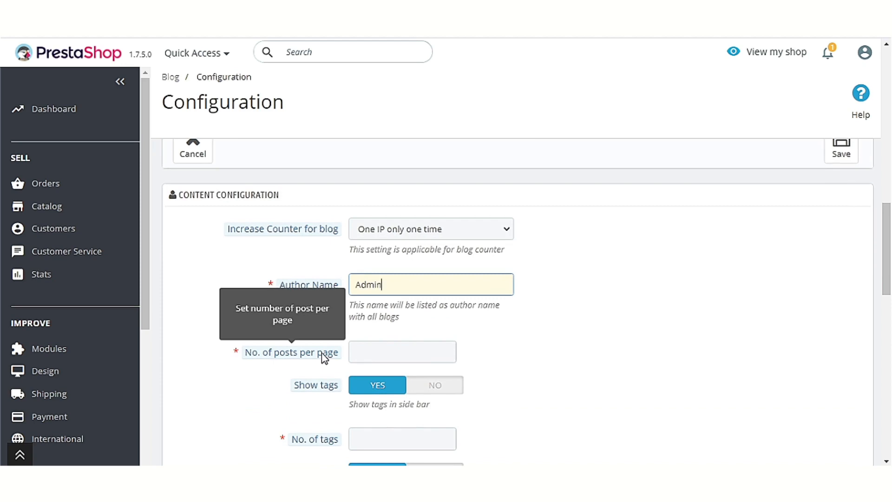
pyautogui.click(370, 345)
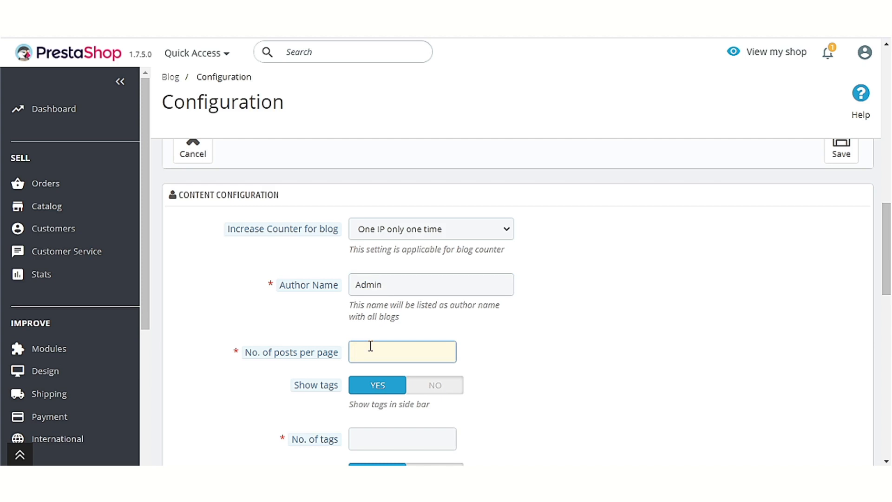
pyautogui.write('4')
# Step: Disable showing tags in the blog's side bar
pyautogui.scroll(-3, 370, 346)
pyautogui.moveTo(317, 255)
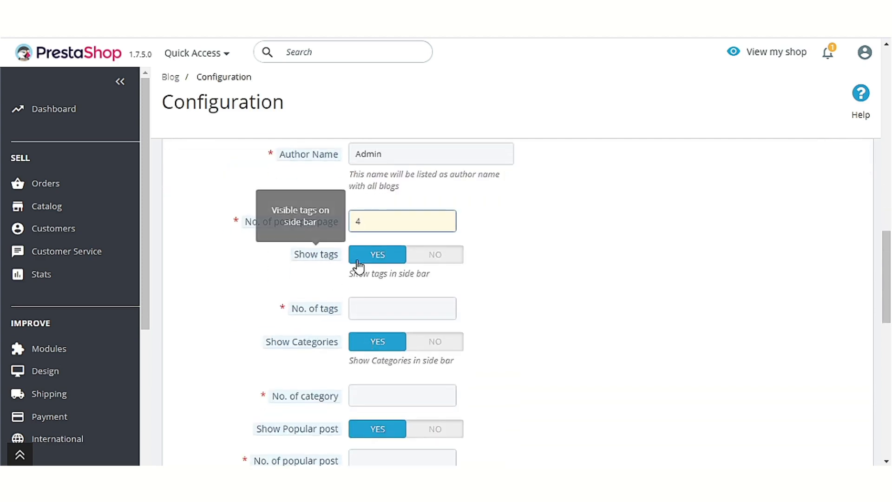
pyautogui.click(416, 261)
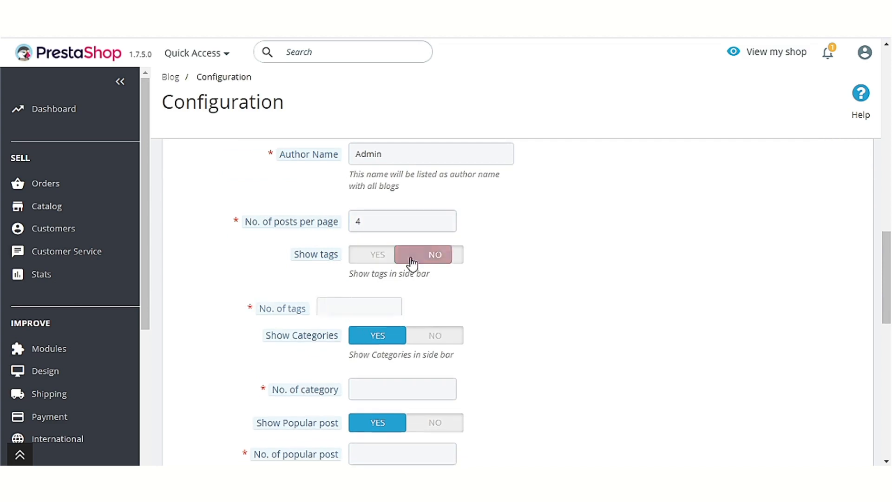
# Step: Enable showing tags in the blog's side bar and set the number of tags to 8
pyautogui.click(382, 260)
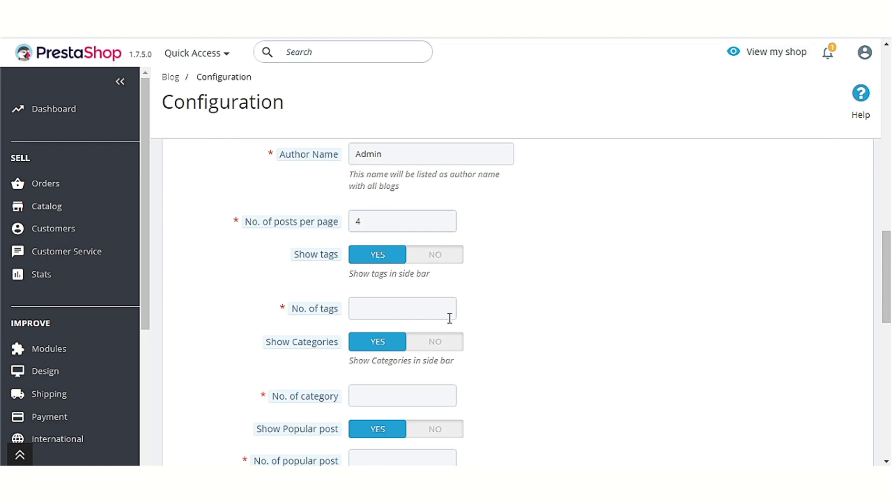
pyautogui.click(387, 311)
pyautogui.write('8')
pyautogui.scroll(-1, 528, 333)
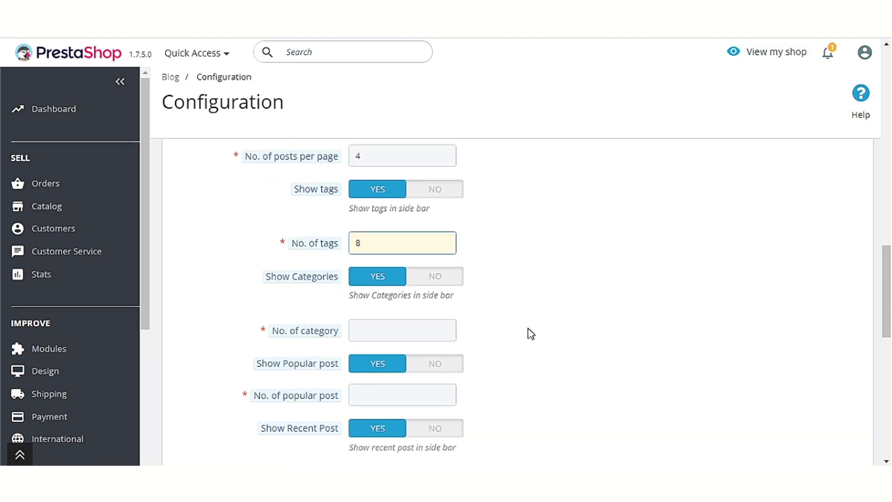
# Step: Keep categories shown in the blog's side bar and set the number of categories to 4
pyautogui.click(442, 278)
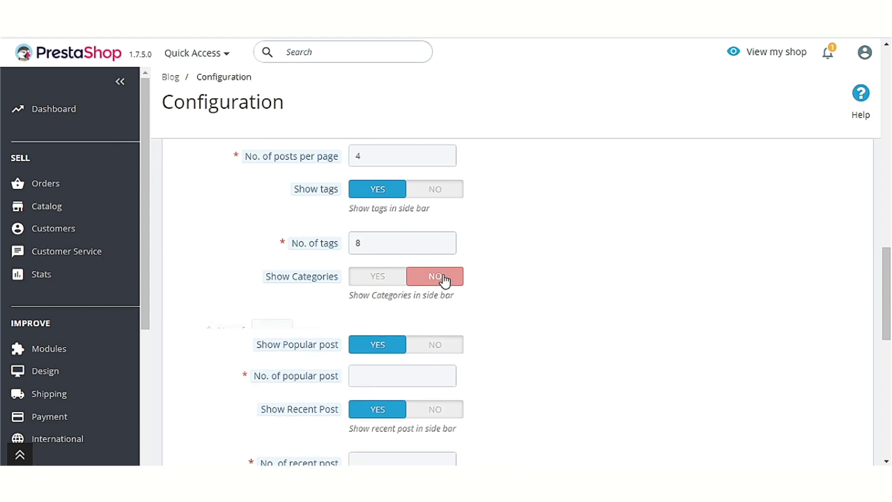
pyautogui.click(380, 278)
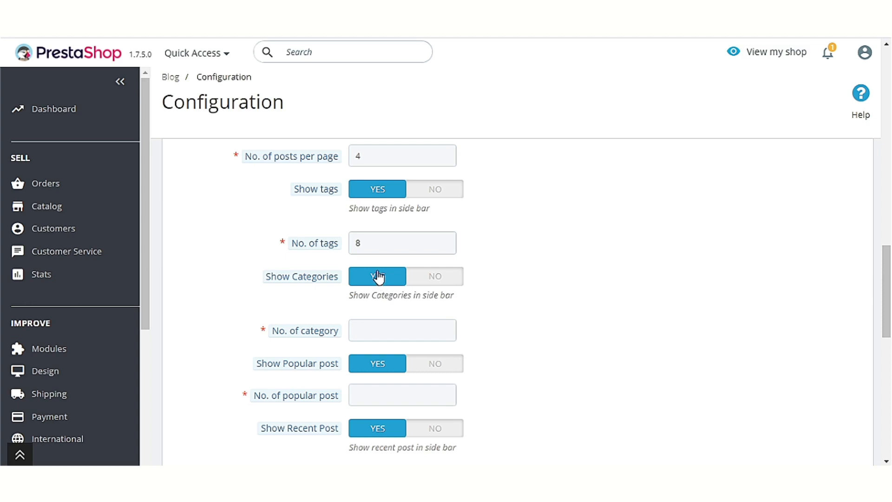
pyautogui.click(420, 330)
pyautogui.write('4')
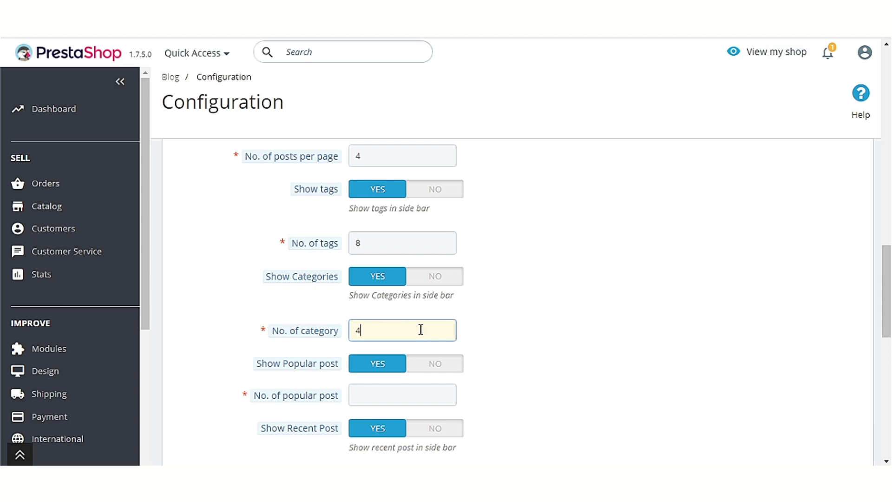
pyautogui.scroll(-1, 419, 329)
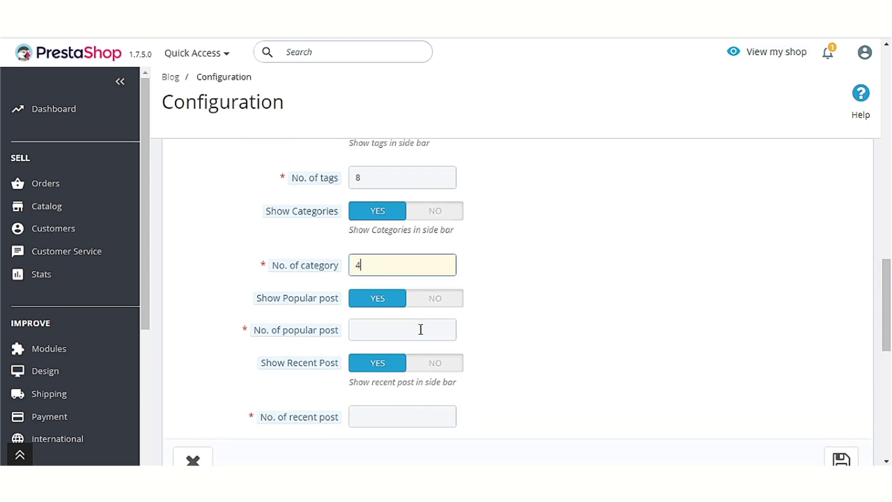
# Step: Keep the popular posts display enabled and set the number of popular posts to 4
pyautogui.click(439, 301)
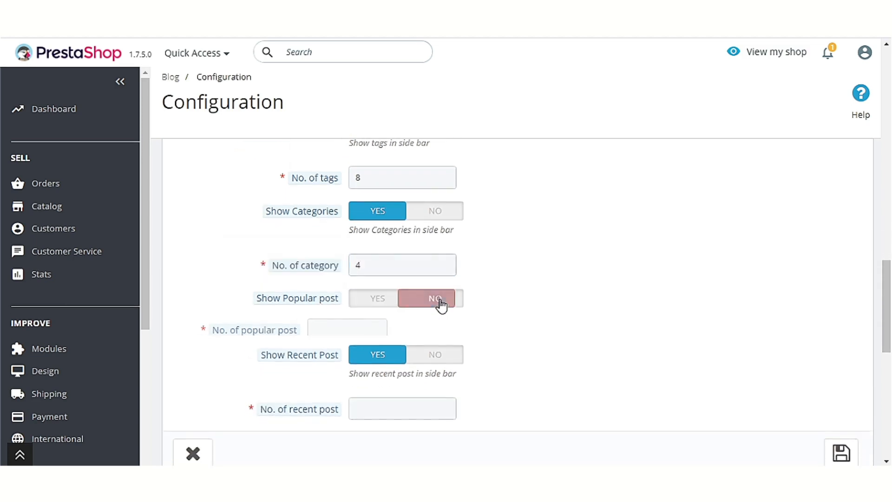
pyautogui.click(386, 299)
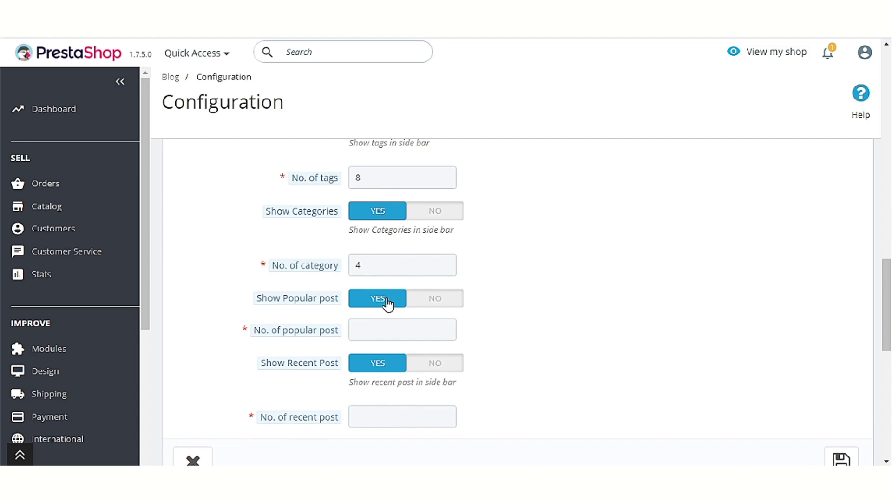
pyautogui.click(380, 335)
pyautogui.write('4')
# Step: Keep recent posts shown in the side bar and set the number of recent posts to 4
pyautogui.moveTo(306, 370)
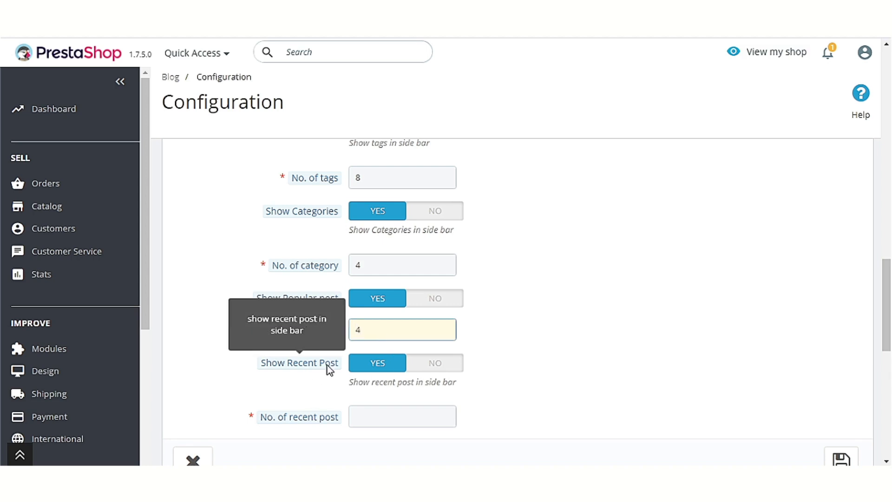
pyautogui.click(418, 369)
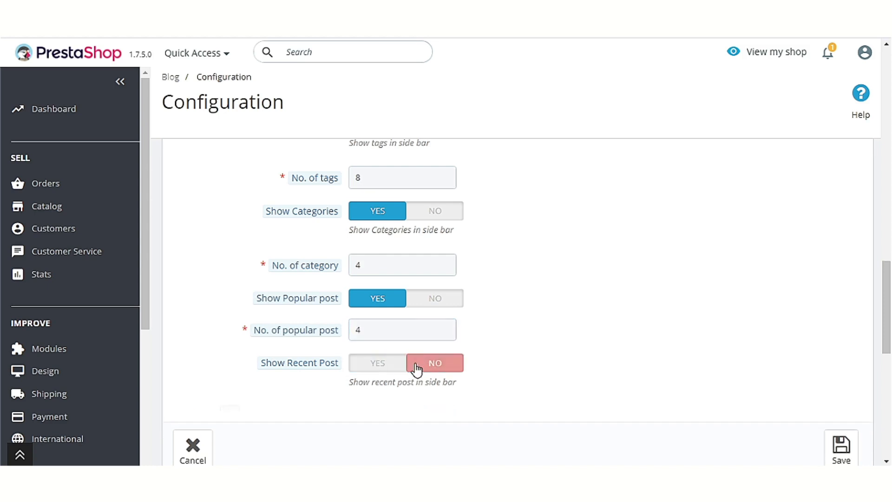
pyautogui.click(384, 370)
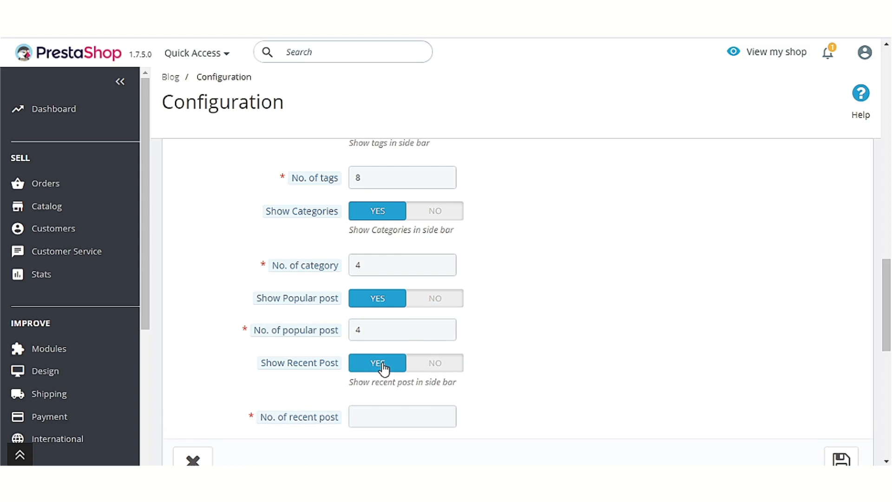
pyautogui.scroll(-1, 384, 370)
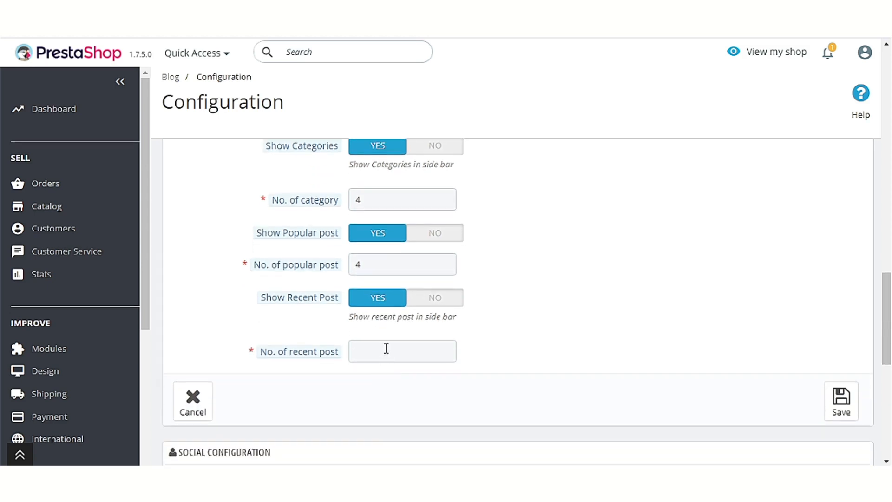
pyautogui.click(386, 349)
pyautogui.write('4')
# Step: Review the Content Configuration settings and save them
pyautogui.scroll(1, 567, 351)
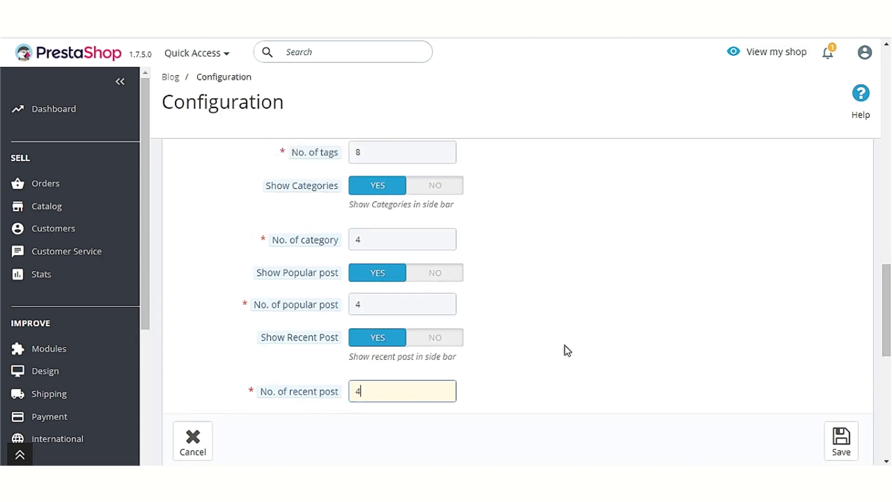
pyautogui.scroll(5, 566, 351)
pyautogui.scroll(-8, 565, 351)
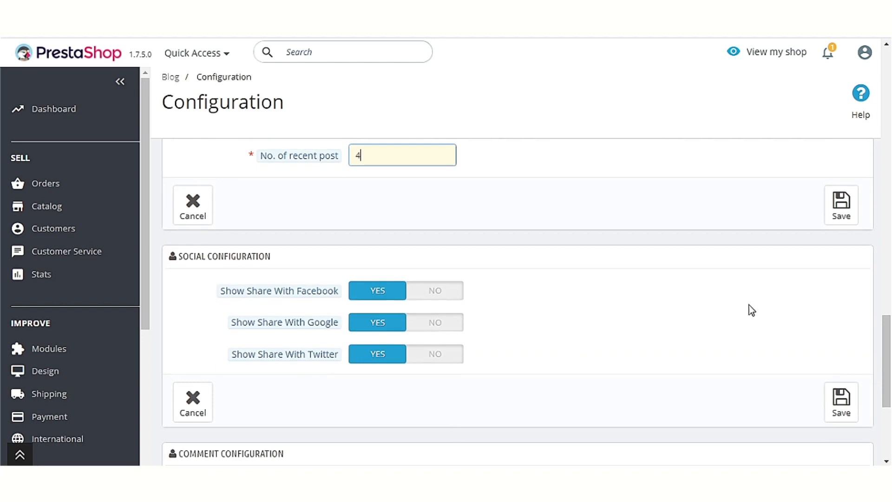
pyautogui.scroll(3, 729, 318)
pyautogui.click(841, 333)
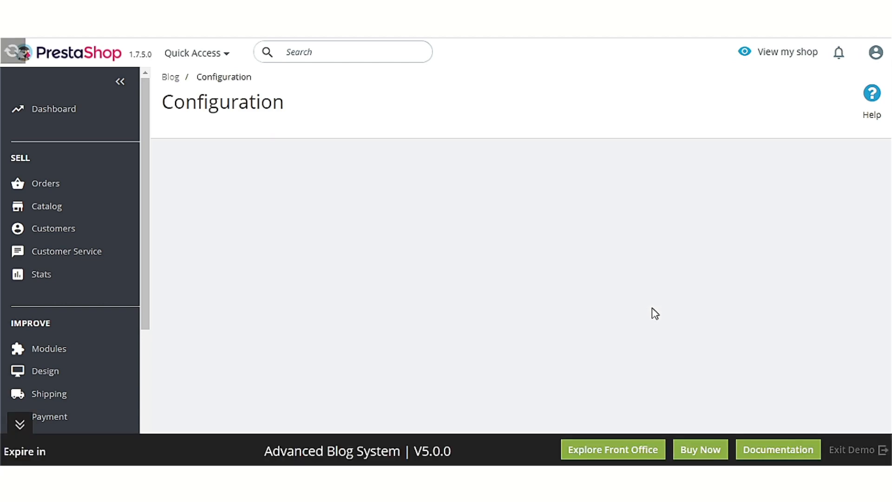
# Step: Try disabling the Facebook, Google and Twitter share options in Social Configuration and leave all three enabled
pyautogui.scroll(-15, 655, 314)
pyautogui.scroll(-7, 655, 314)
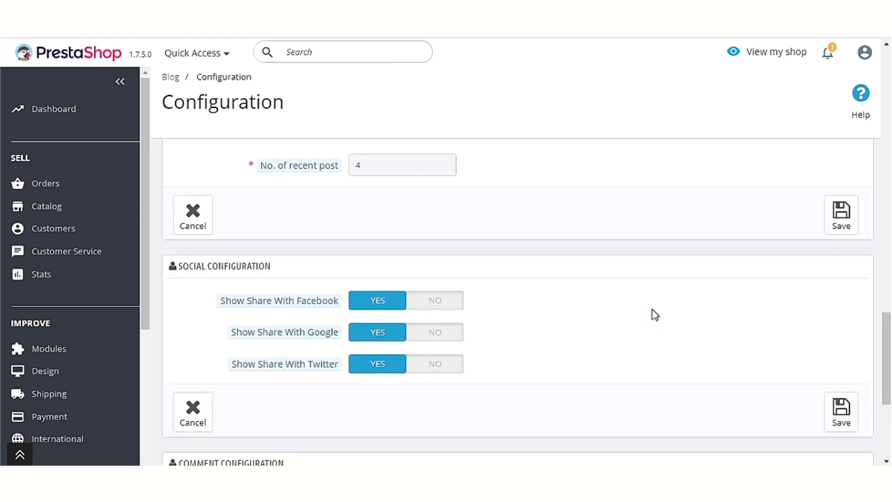
pyautogui.moveTo(291, 306)
pyautogui.moveTo(289, 362)
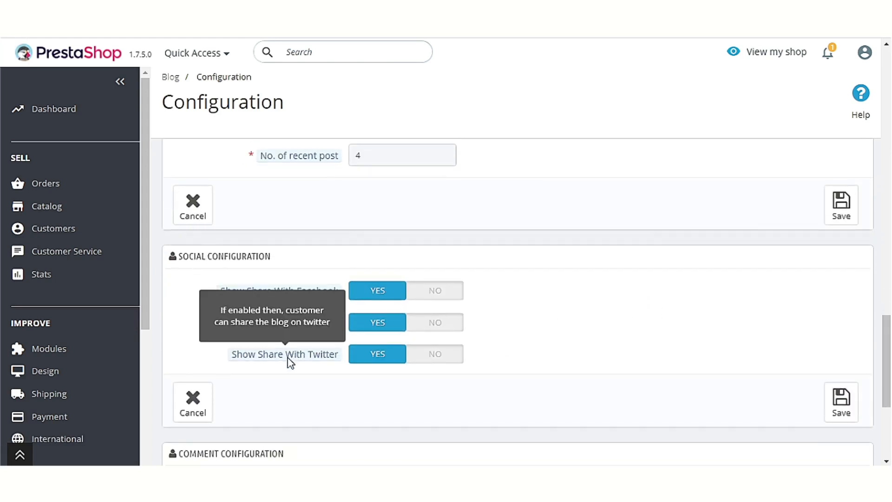
pyautogui.click(426, 295)
pyautogui.click(378, 293)
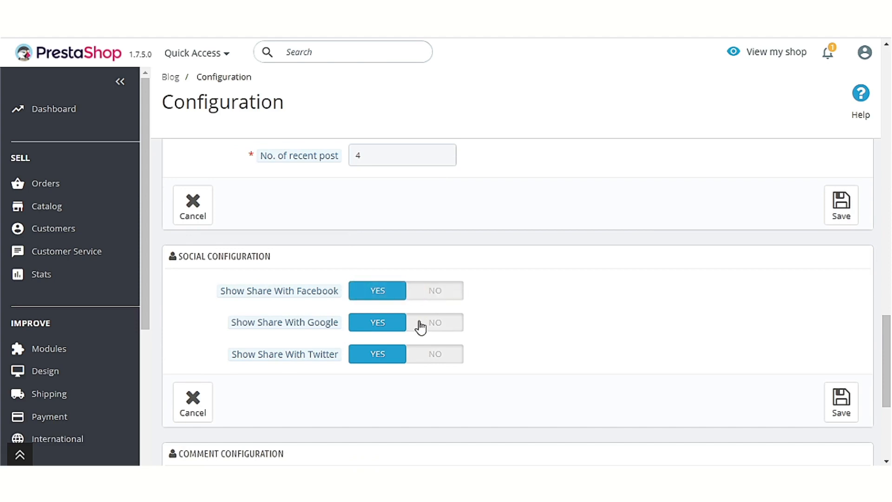
pyautogui.click(418, 327)
pyautogui.click(383, 326)
pyautogui.click(418, 358)
pyautogui.click(386, 355)
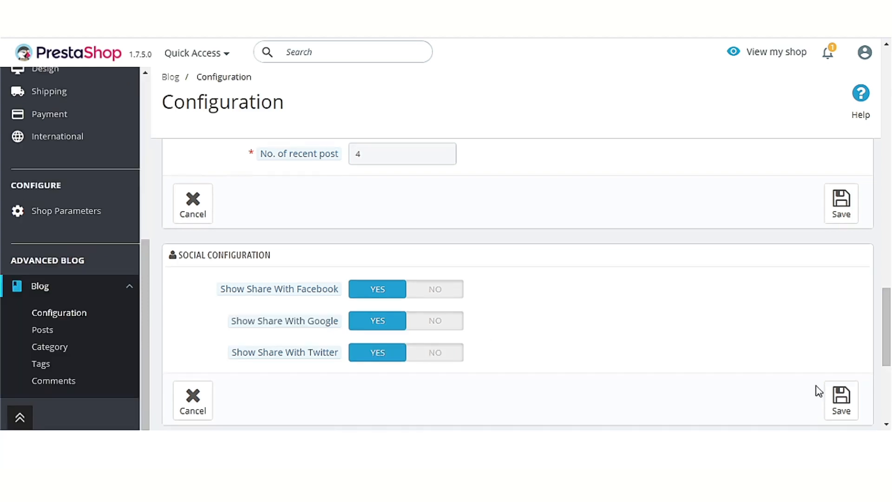
# Step: Enable Disqus in Comment Configuration with the Disqus name Admin and save the settings
pyautogui.scroll(-4, 564, 400)
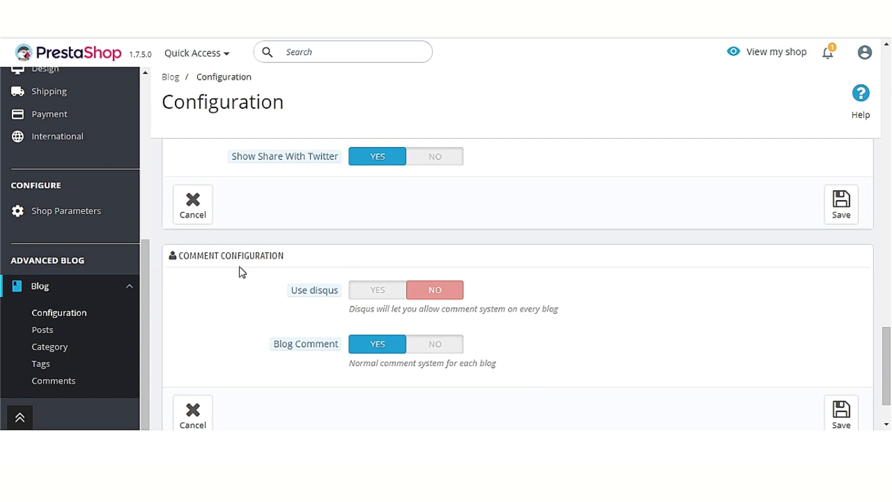
pyautogui.click(357, 291)
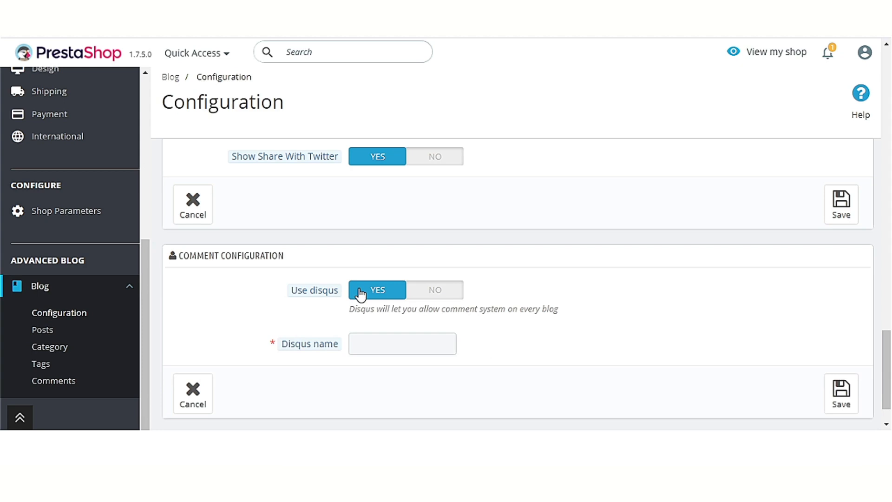
pyautogui.click(377, 344)
pyautogui.write('Admin')
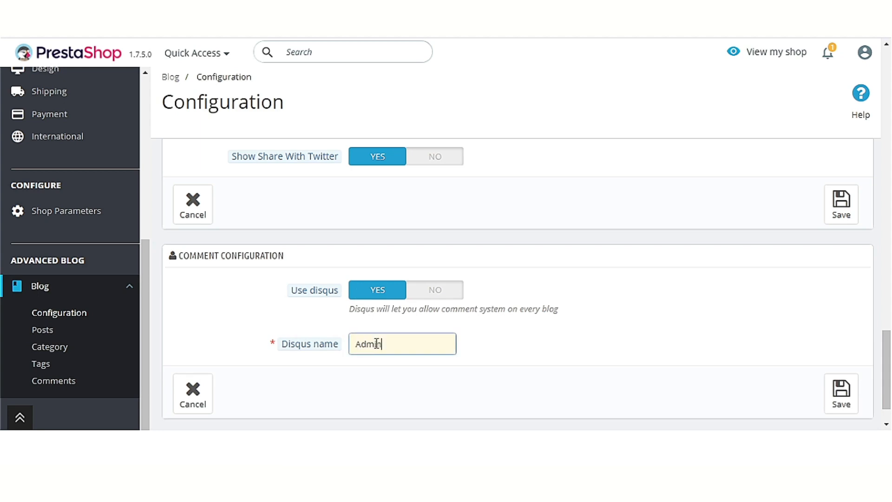
pyautogui.click(842, 393)
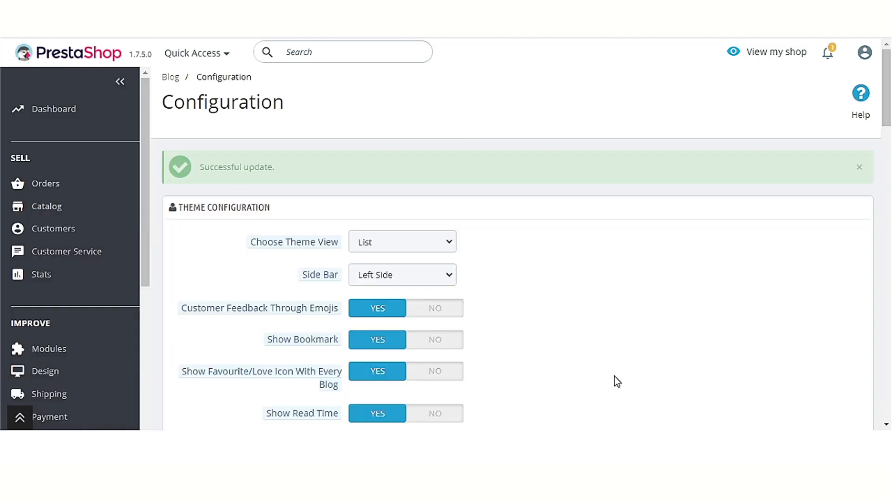
# Step: Open the Advanced Blog posts list and start a new blog post, keeping its category as Uncategorized
pyautogui.scroll(-5, 56, 313)
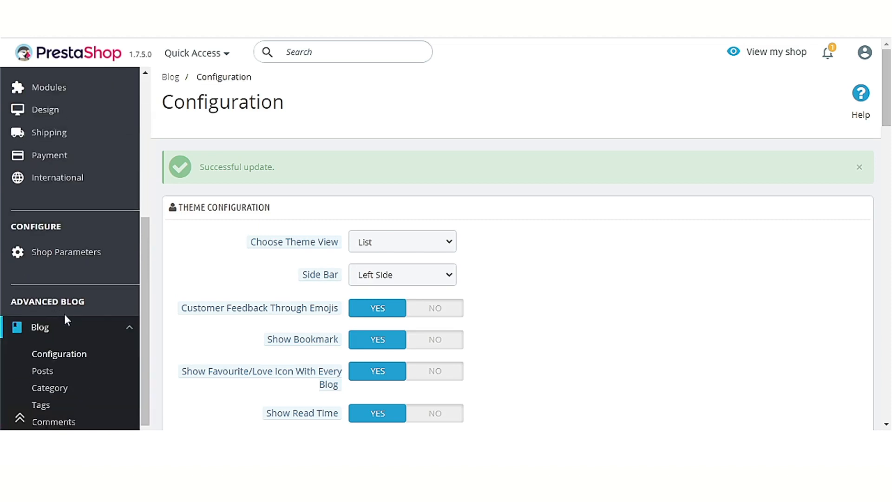
pyautogui.click(48, 375)
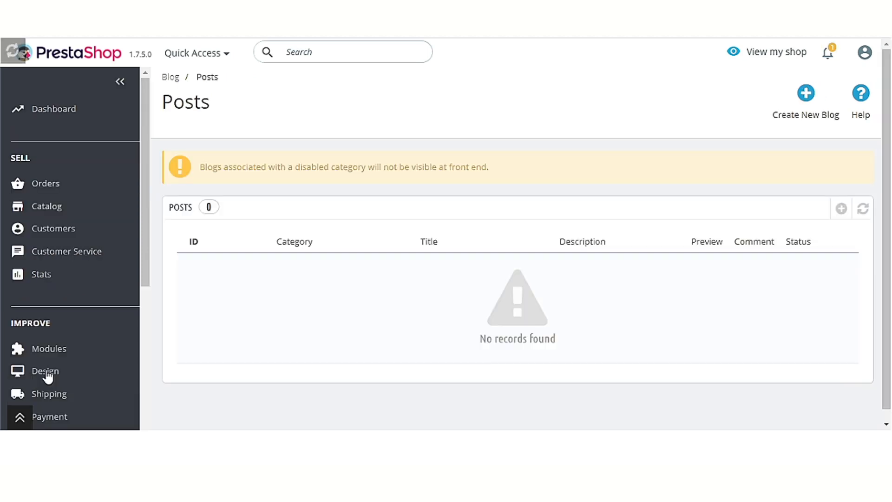
pyautogui.click(795, 119)
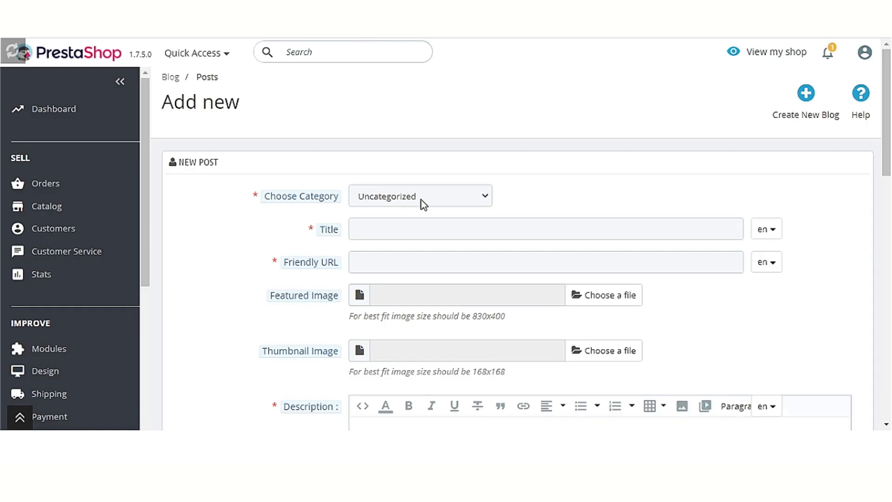
pyautogui.moveTo(302, 199)
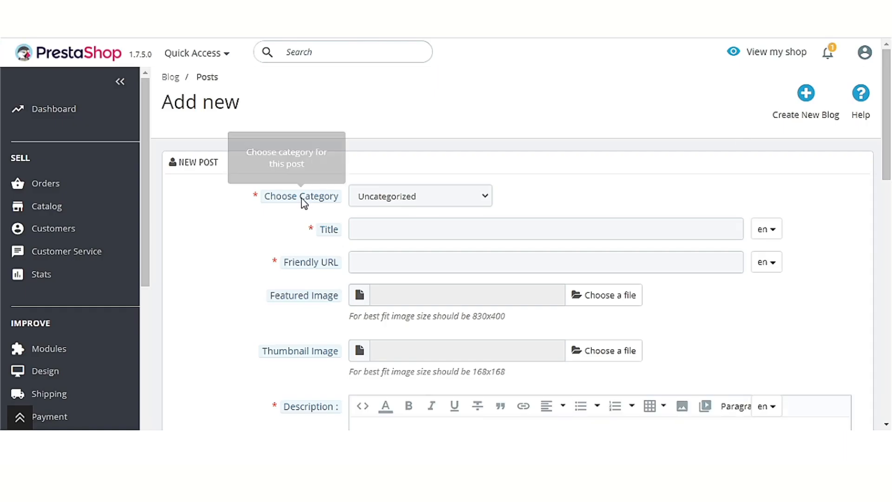
pyautogui.click(429, 196)
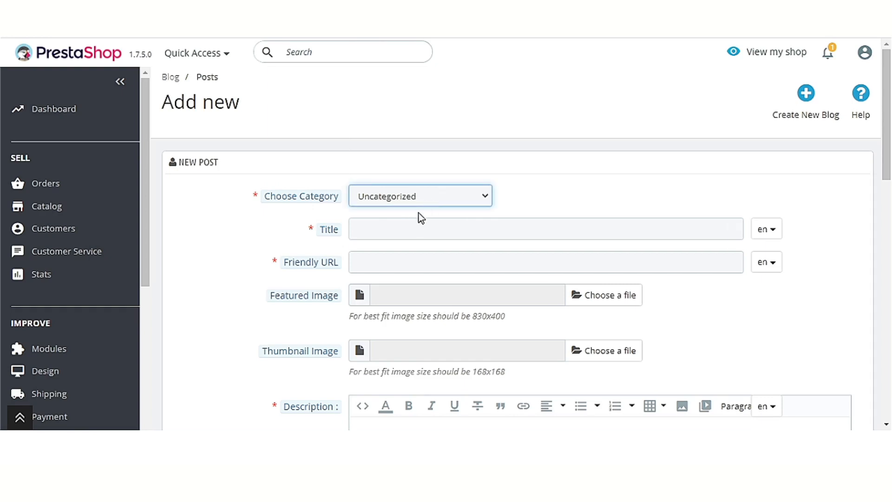
pyautogui.click(278, 231)
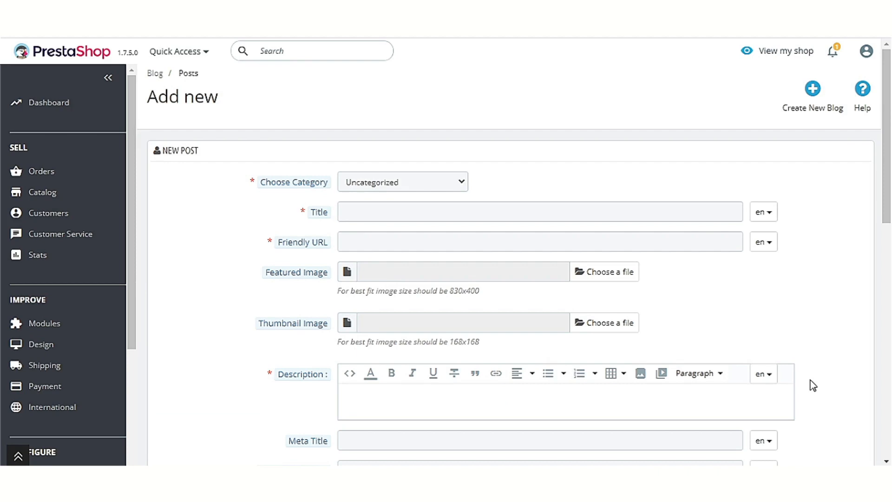
# Step: Enter The Apparel Industry as the new post's title
pyautogui.click(367, 214)
pyautogui.write('The Apparel ')
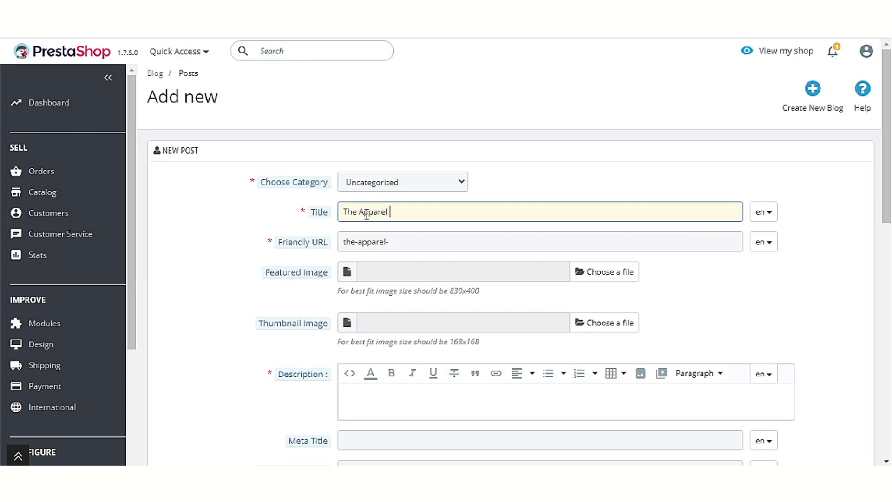
pyautogui.write('Industry')
# Step: Choose 5_blog.jpg as the post's featured image and pick a file for its thumbnail image
pyautogui.click(600, 278)
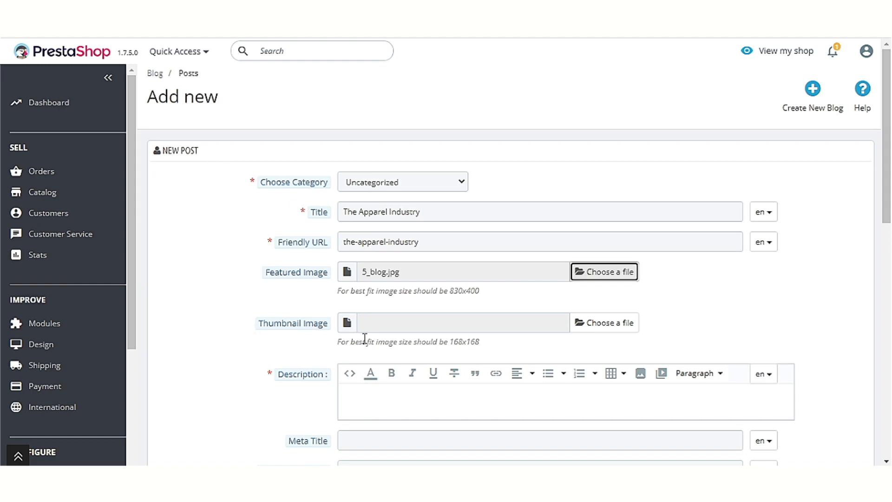
pyautogui.click(601, 325)
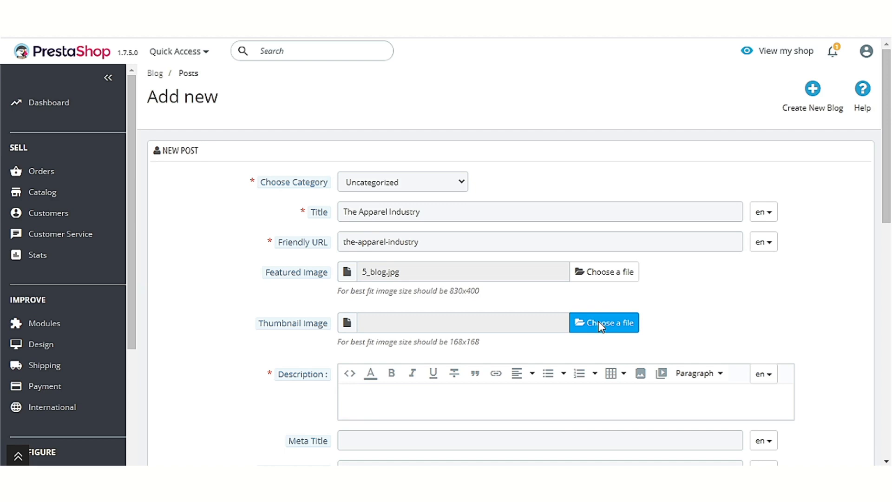
# Step: Fill in the post's description and set its Meta Title to The Apparel Industry | The Apparel Industry
pyautogui.scroll(-4, 196, 309)
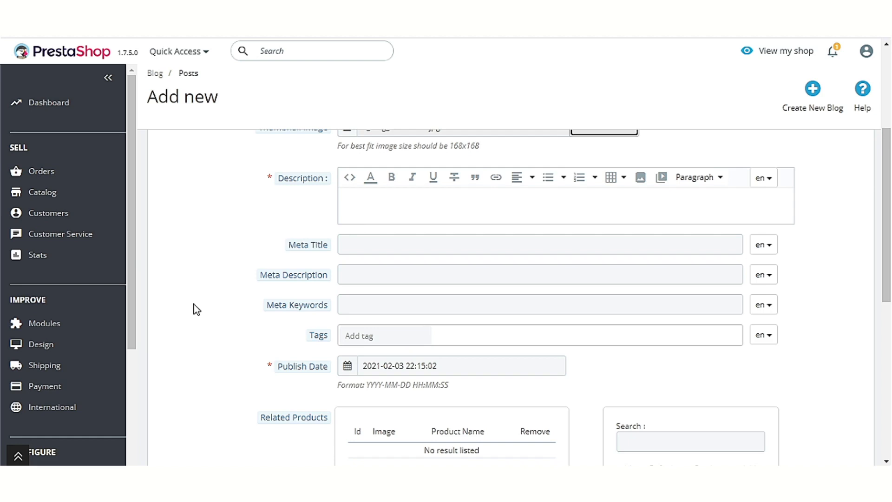
pyautogui.click(389, 213)
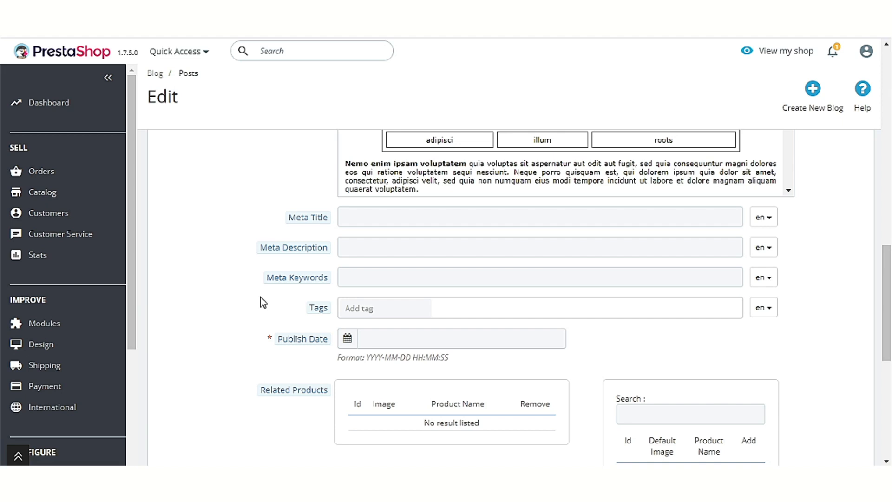
pyautogui.click(427, 220)
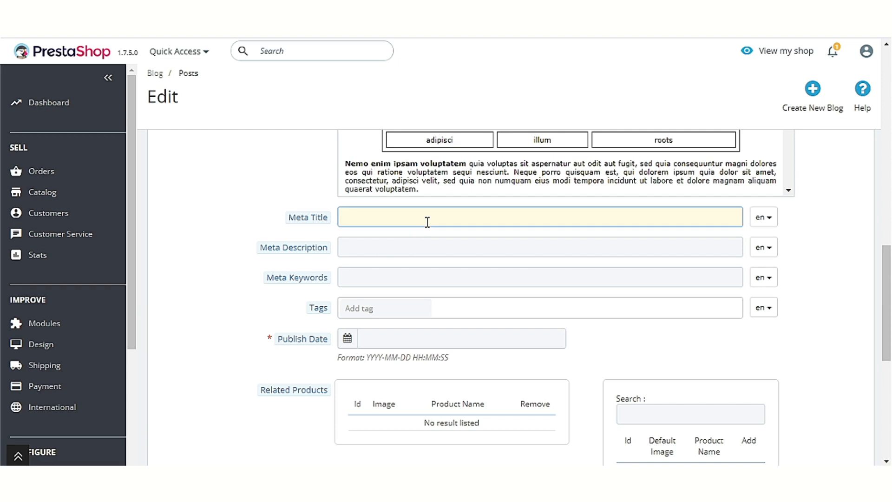
pyautogui.write('The Apparel Industry |The Appare')
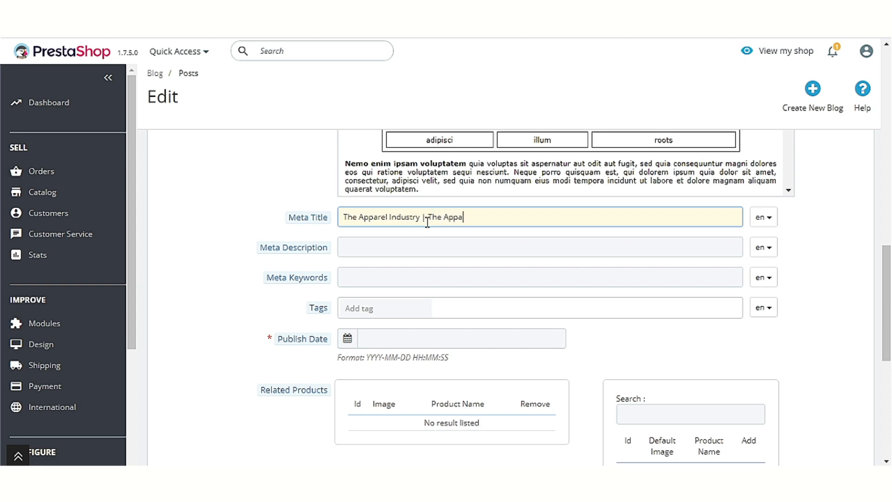
pyautogui.write('l Industry')
pyautogui.press('Tab')
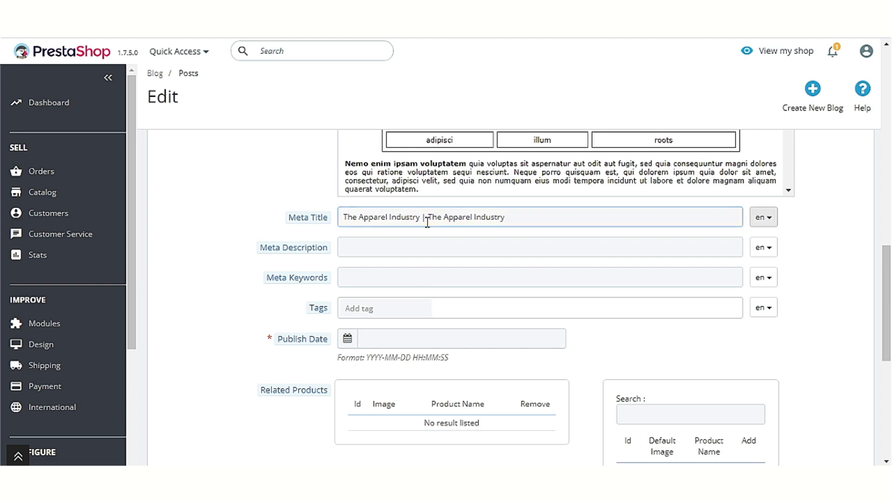
# Step: Set the post's Meta Description to The Apparel Industry and its Meta Keywords to apparel
pyautogui.click(425, 248)
pyautogui.write('The Appa')
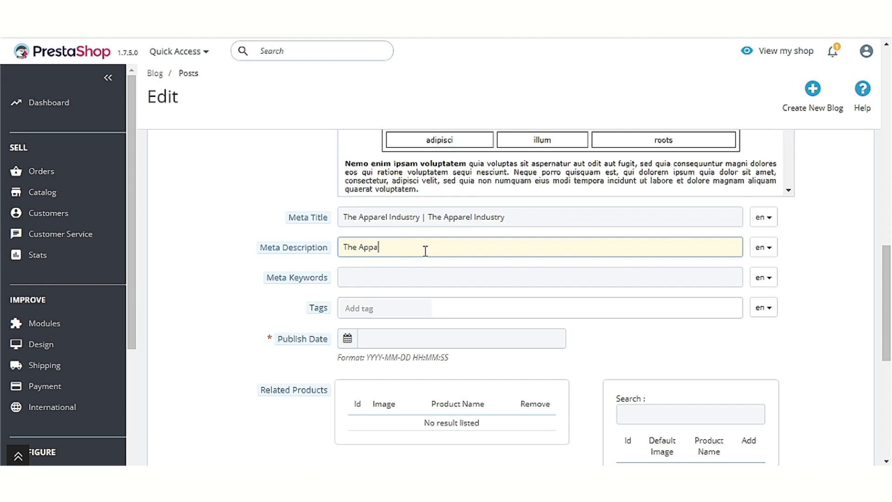
pyautogui.write('rel Industry')
pyautogui.click(418, 276)
pyautogui.write('appa')
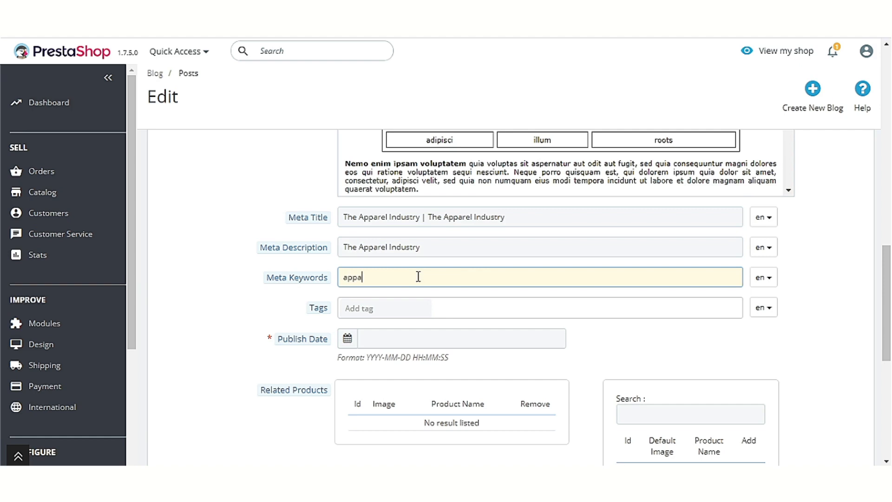
pyautogui.write('rel')
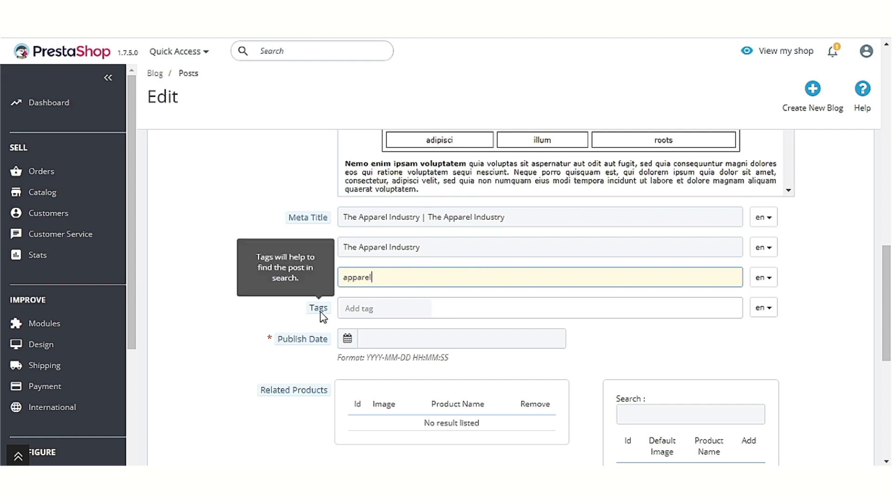
pyautogui.click(375, 308)
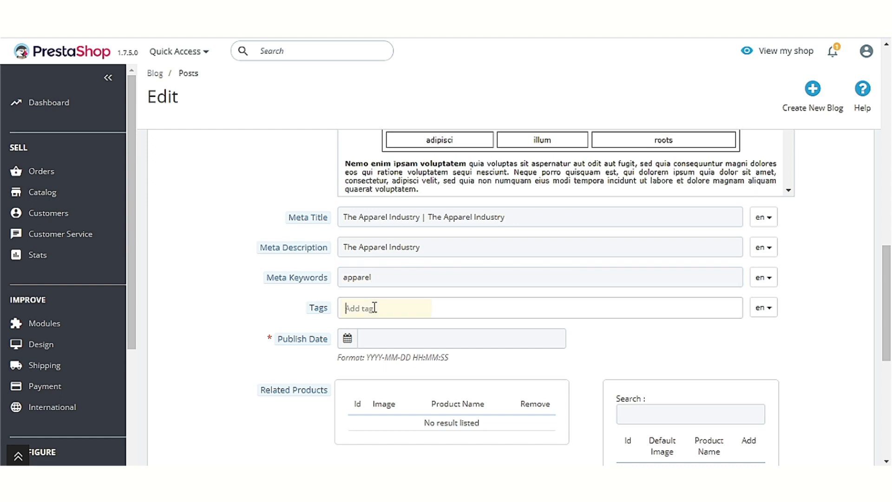
pyautogui.write('Fashion')
pyautogui.click(382, 344)
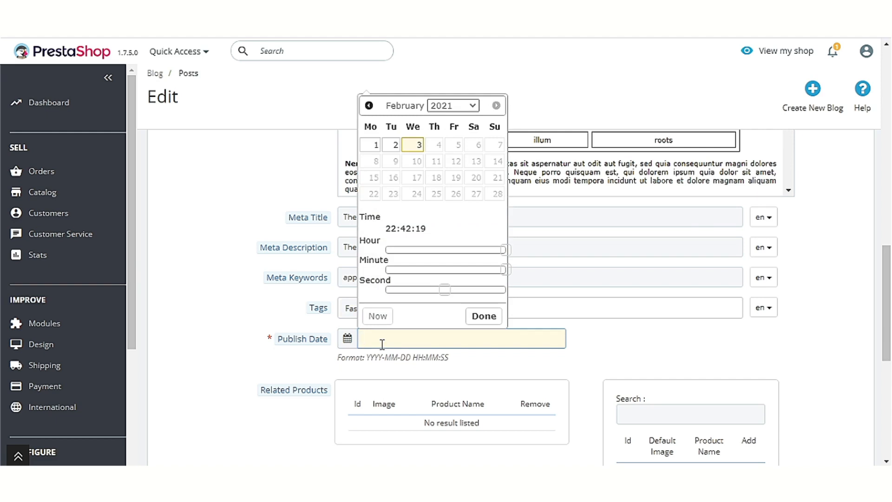
pyautogui.click(413, 148)
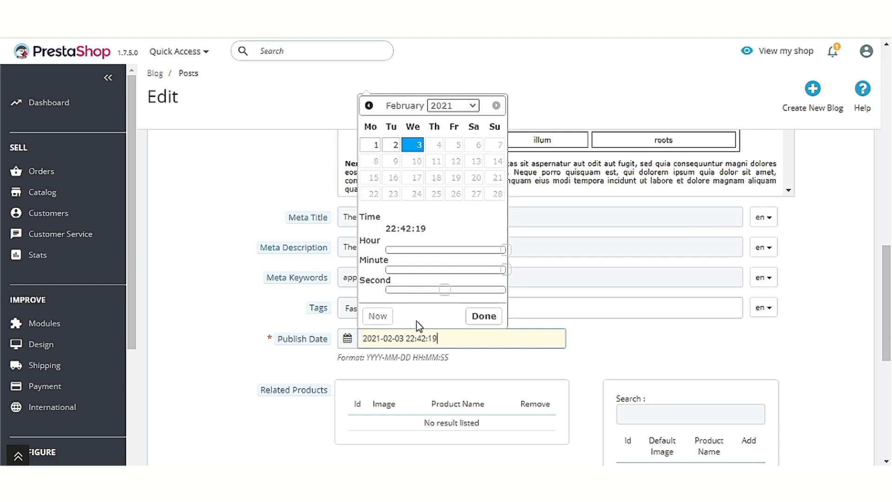
pyautogui.click(479, 323)
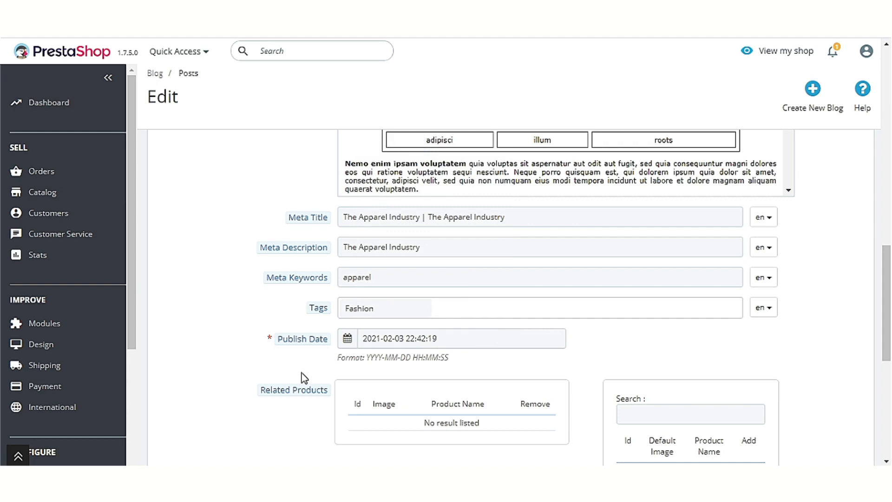
# Step: Add a related product to the post by searching for faded, and save the post
pyautogui.scroll(-2, 304, 378)
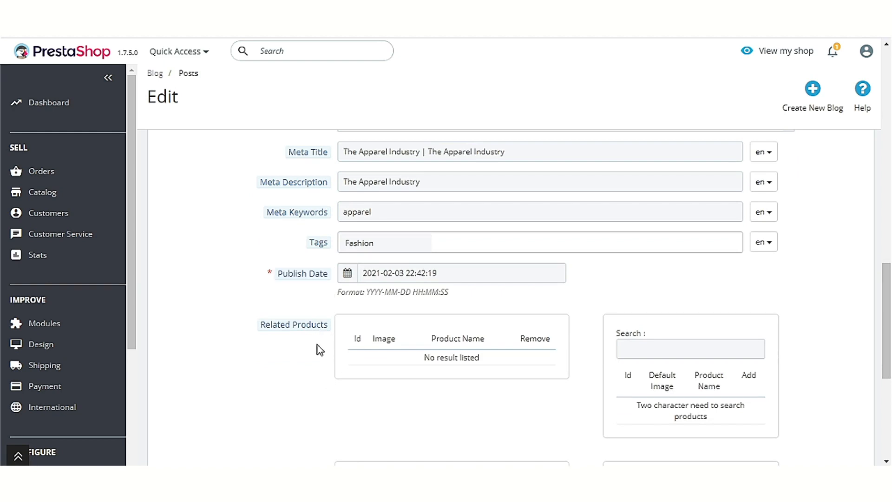
pyautogui.scroll(-2, 317, 345)
pyautogui.click(640, 286)
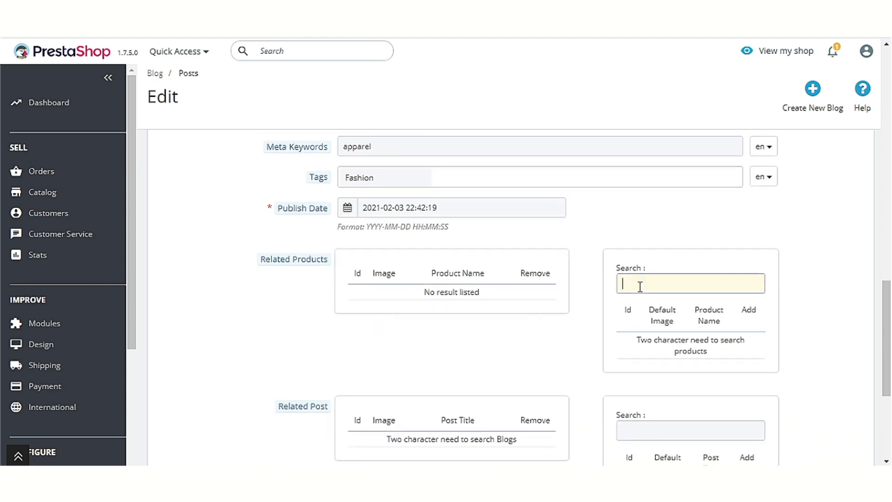
pyautogui.write('faded')
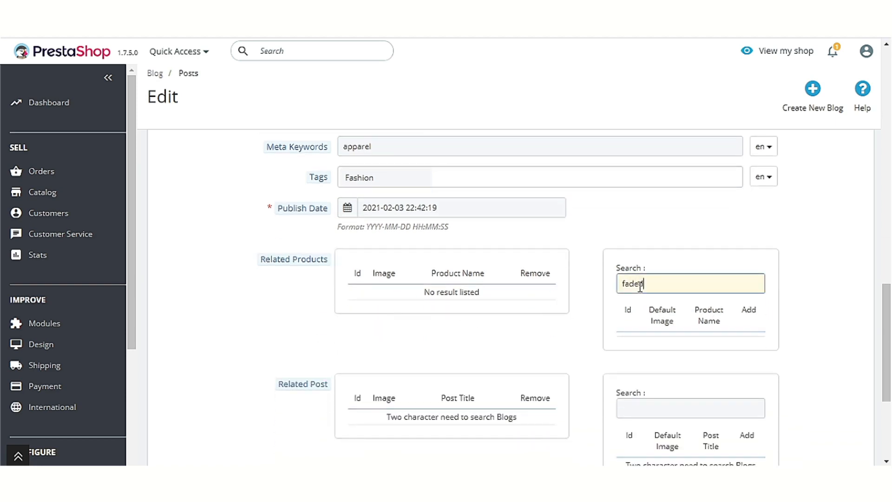
pyautogui.scroll(-5, 812, 388)
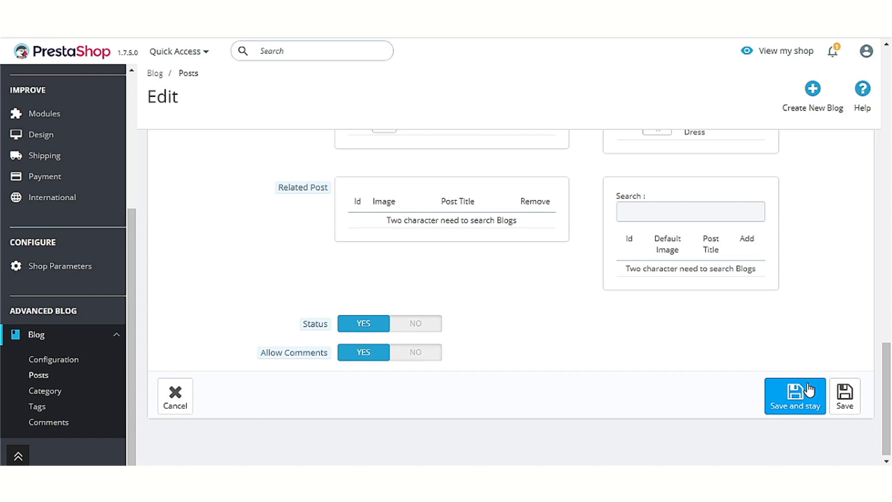
pyautogui.click(809, 390)
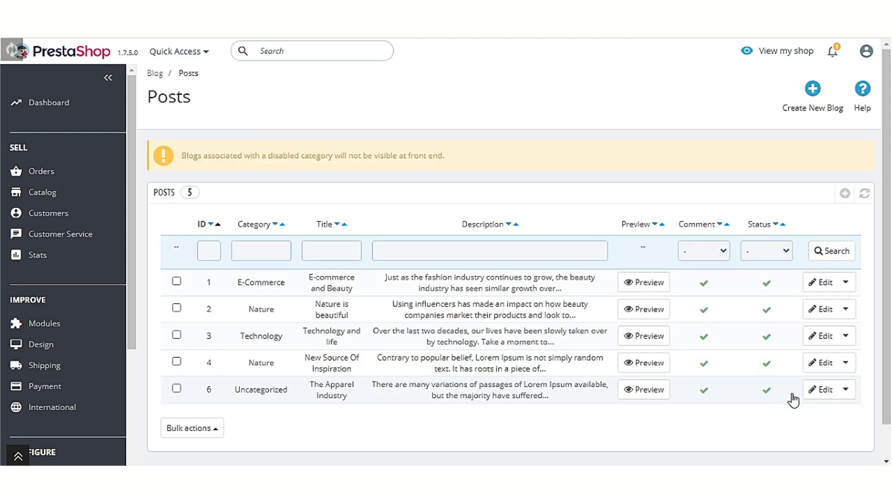
pyautogui.click(835, 399)
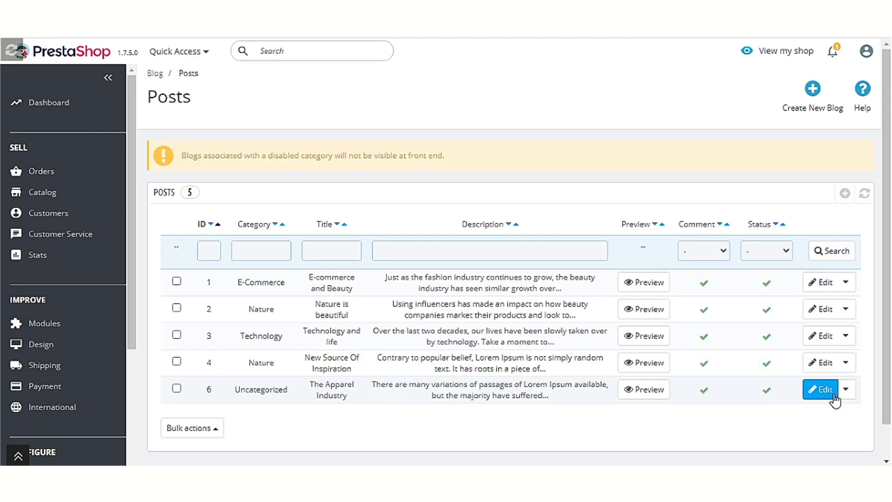
pyautogui.click(847, 399)
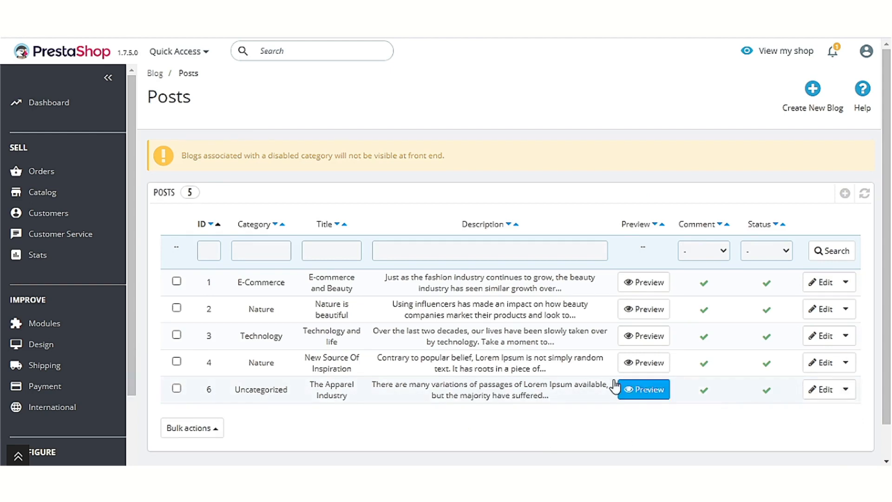
# Step: Open the Advanced Blog category list and start a new category titled E-Commerce
pyautogui.scroll(-3, 61, 355)
pyautogui.click(64, 424)
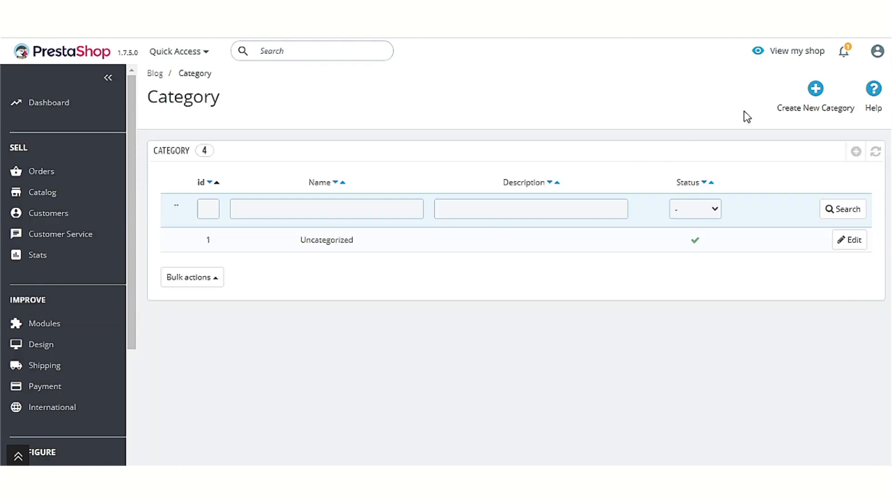
pyautogui.click(809, 110)
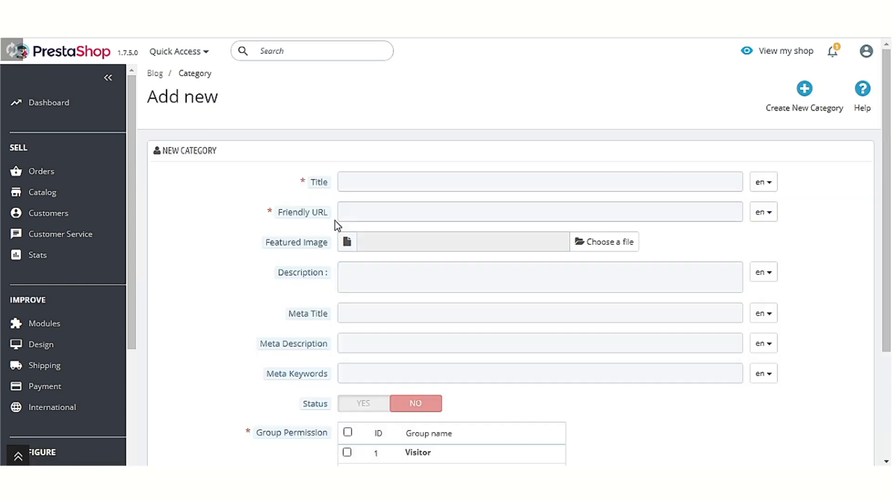
pyautogui.click(353, 182)
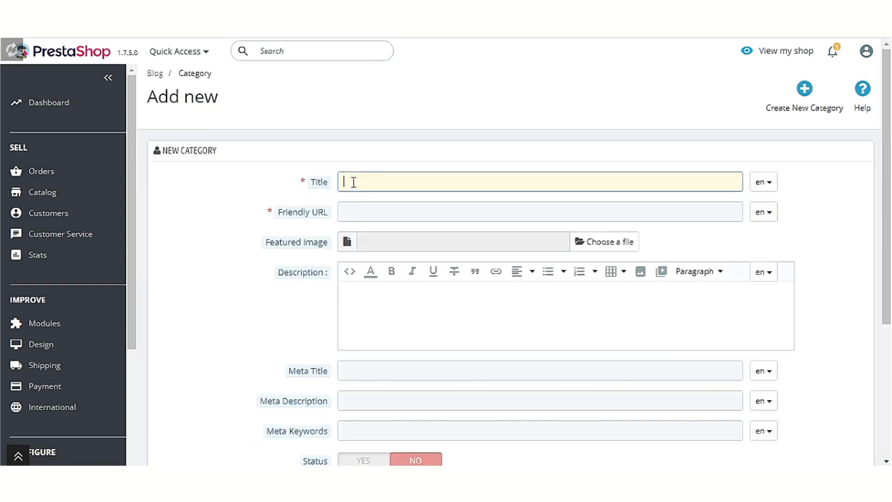
pyautogui.write('E-Comm')
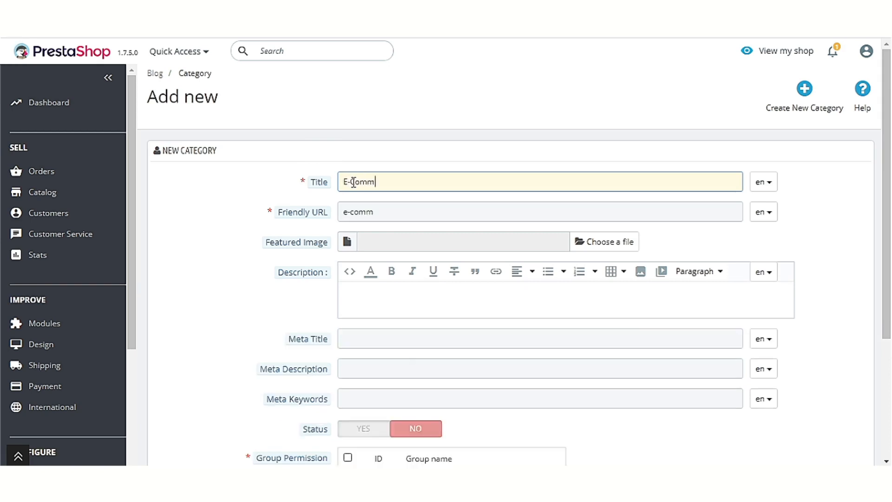
pyautogui.write('erce')
# Step: Enter the category description "E-commerce is the activity of buying or selling of products on online services or over the Internet."
pyautogui.moveTo(315, 246)
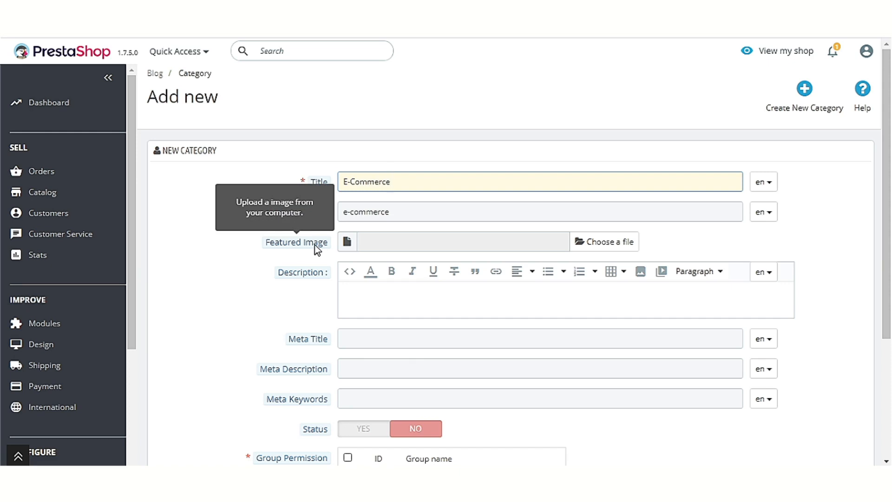
pyautogui.click(420, 297)
pyautogui.write('E-commerce is the activity of buying or selling of products on online services or over the Internet.')
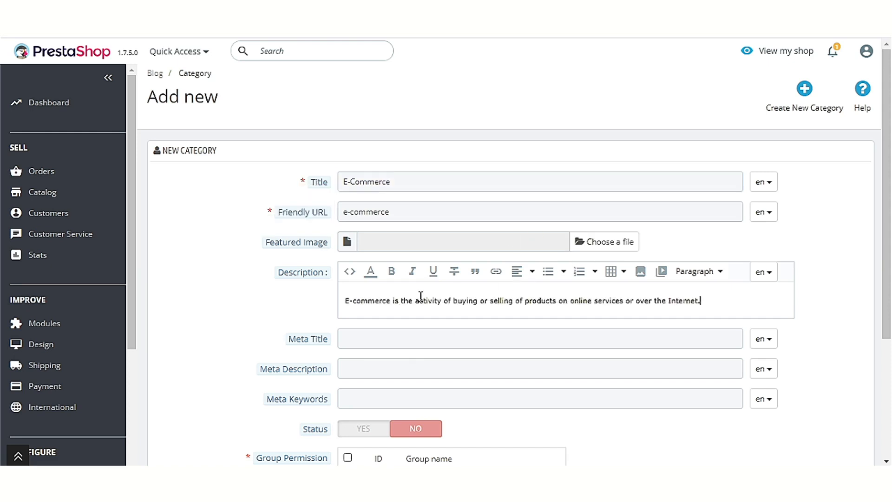
# Step: Set the new category's Meta Title to Ecommerce | Ecommerce
pyautogui.scroll(-2, 129, 336)
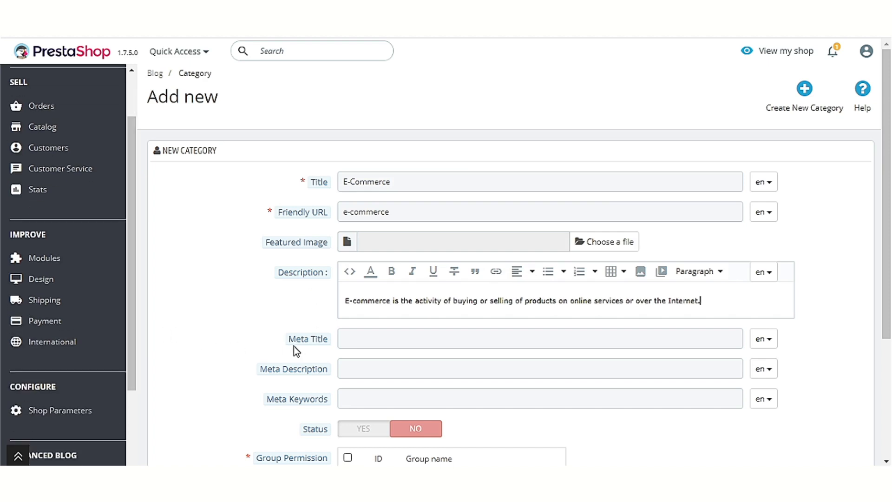
pyautogui.scroll(-3, 294, 346)
pyautogui.moveTo(309, 273)
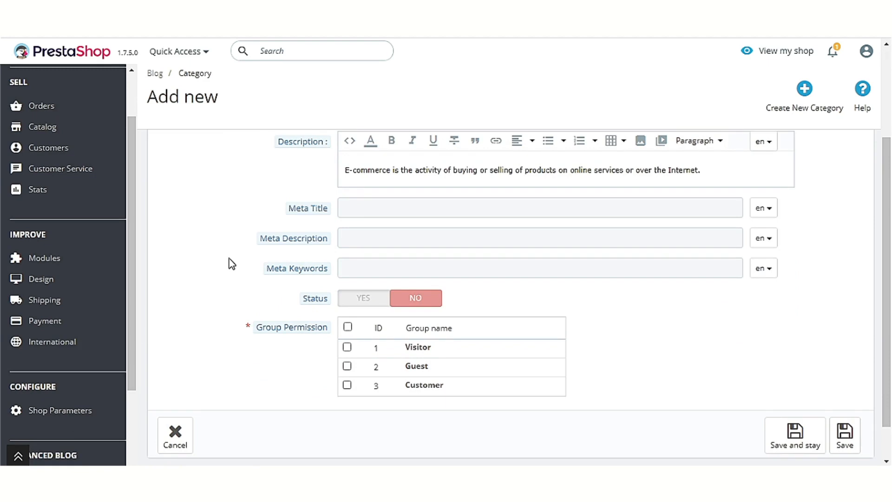
pyautogui.click(428, 208)
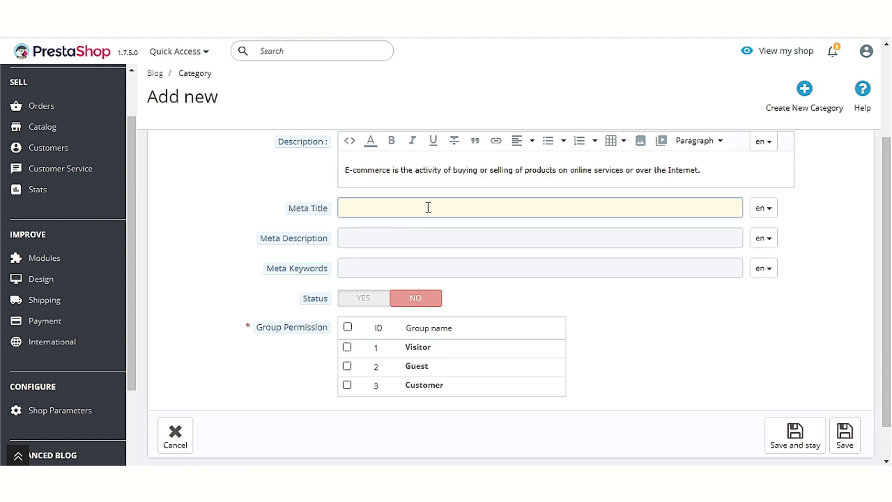
pyautogui.write('Ecommerce | Ecommerce')
# Step: Copy the category's description text into its Meta Description and enter ecommerce as its Meta Keywords
pyautogui.click(374, 233)
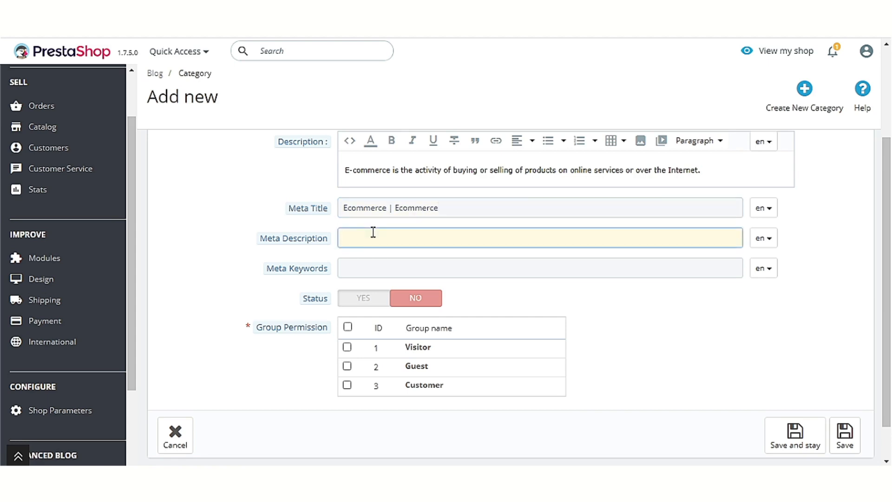
pyautogui.tripleClick(566, 170)
pyautogui.hotkey('ctrl', 'c')
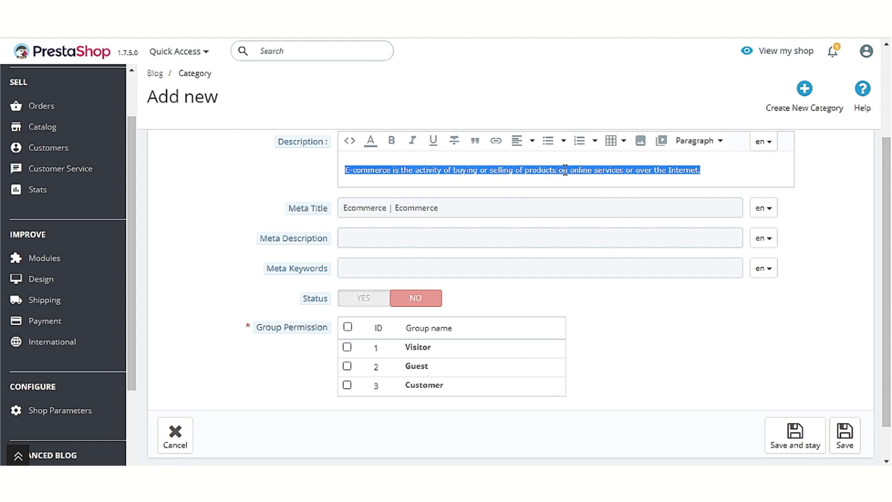
pyautogui.click(428, 241)
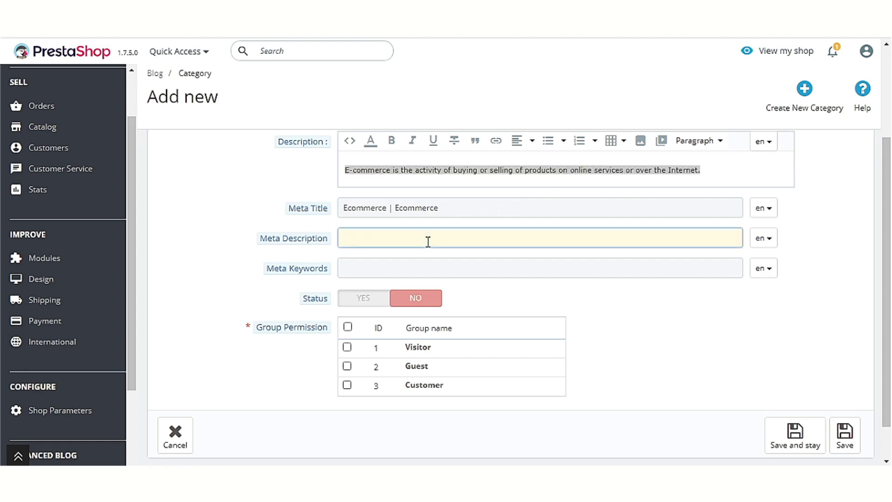
pyautogui.hotkey('ctrl', 'v')
pyautogui.click(373, 272)
pyautogui.write('ecommerce')
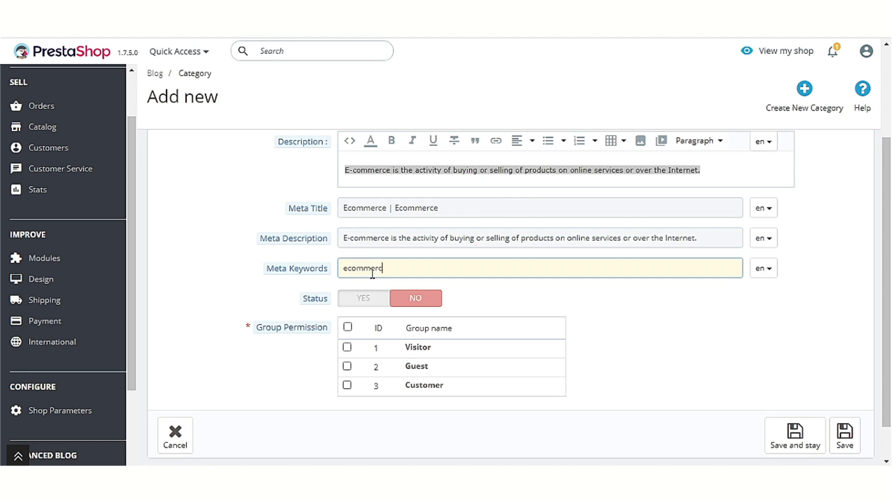
# Step: Enable the category with permission for the Visitor, Guest and Customer groups, and save it
pyautogui.click(362, 300)
pyautogui.click(412, 301)
pyautogui.click(367, 304)
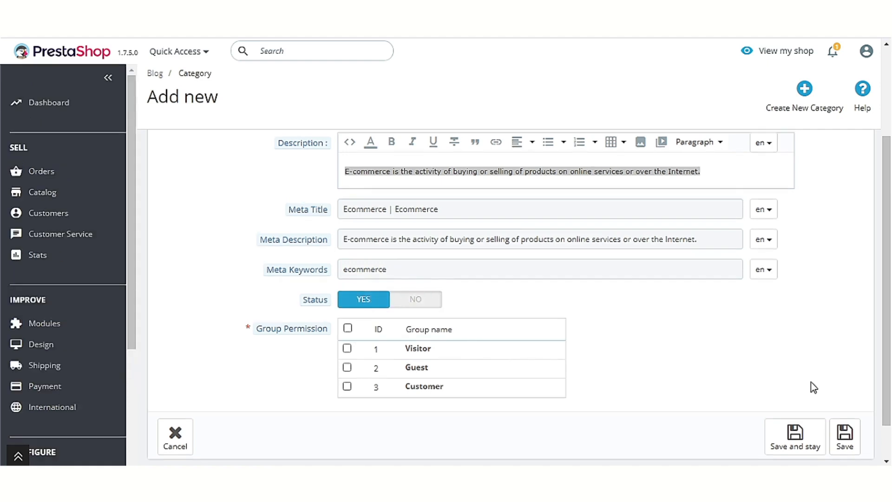
pyautogui.click(348, 349)
pyautogui.click(347, 367)
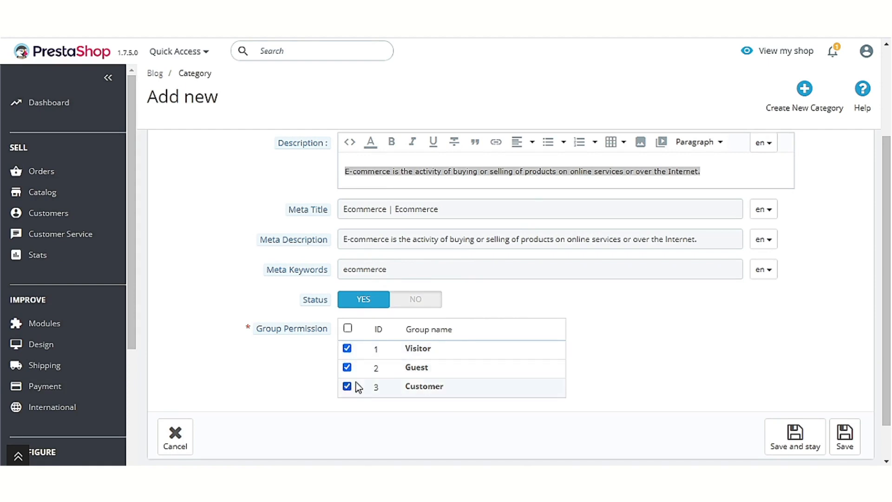
pyautogui.click(786, 435)
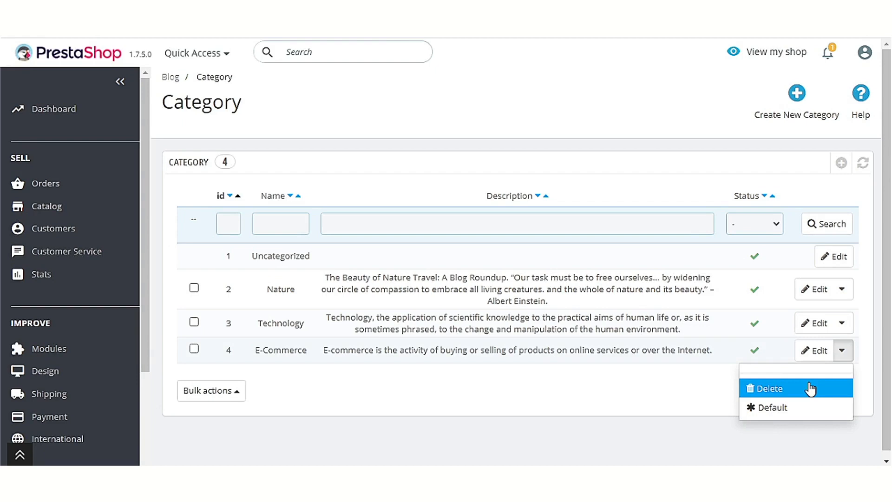
# Step: Open the blog's Tags list and look through the existing tags
pyautogui.scroll(-3, 96, 367)
pyautogui.click(100, 413)
pyautogui.scroll(-3, 92, 378)
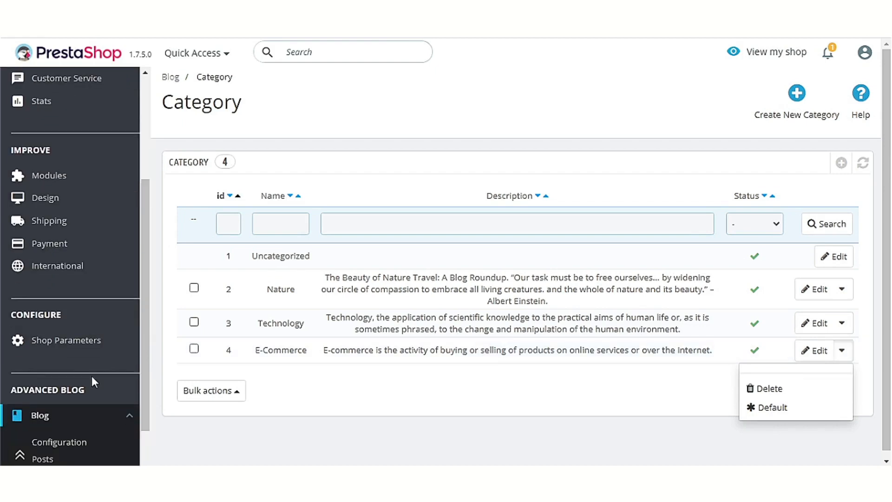
pyautogui.click(43, 401)
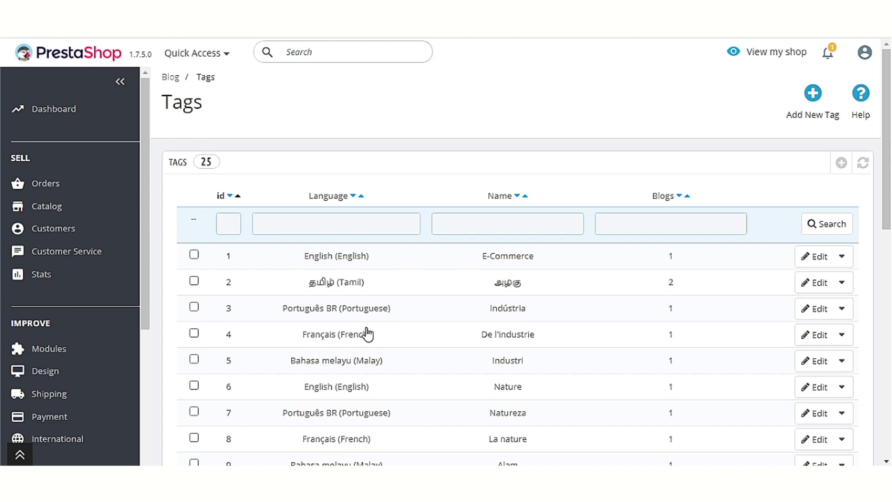
pyautogui.scroll(-3, 367, 332)
pyautogui.scroll(3, 367, 333)
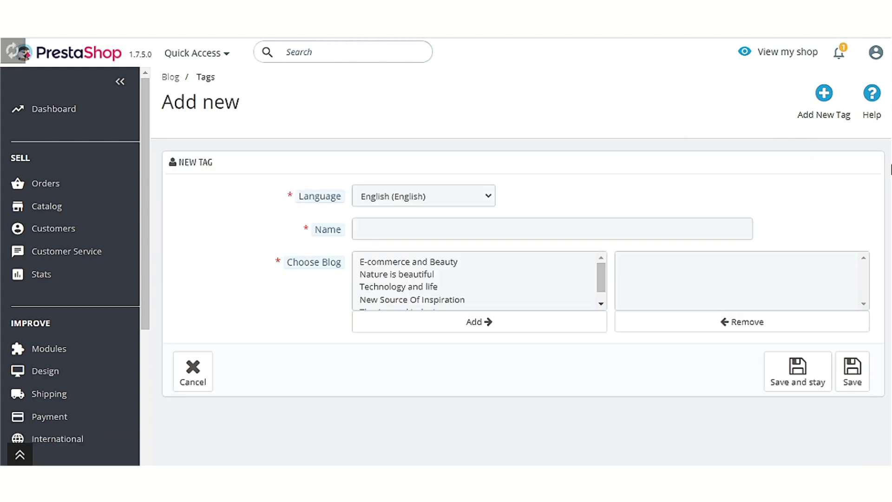
# Step: Choose English as the new tag's language and name the tag Demo
pyautogui.click(452, 197)
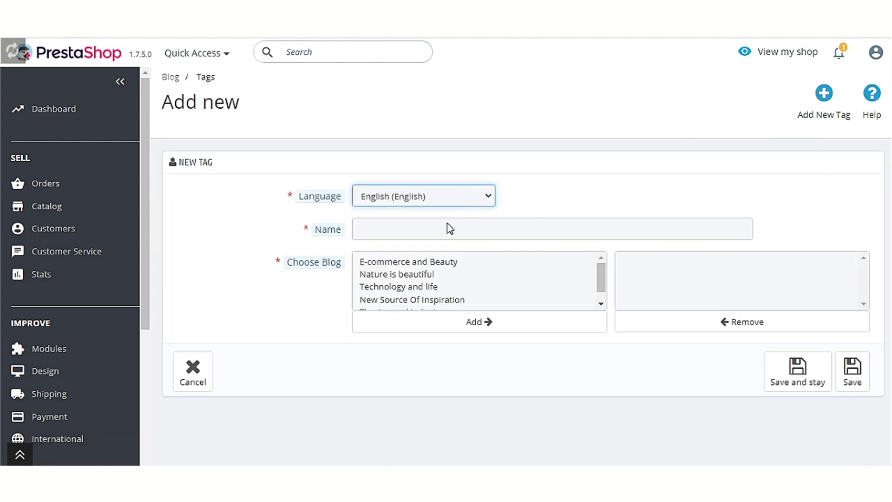
pyautogui.click(447, 222)
pyautogui.click(442, 197)
pyautogui.click(437, 217)
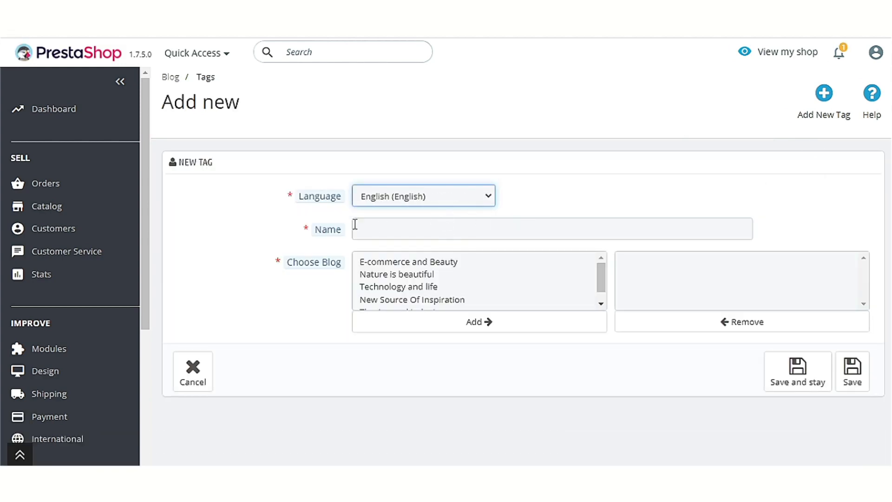
pyautogui.click(411, 227)
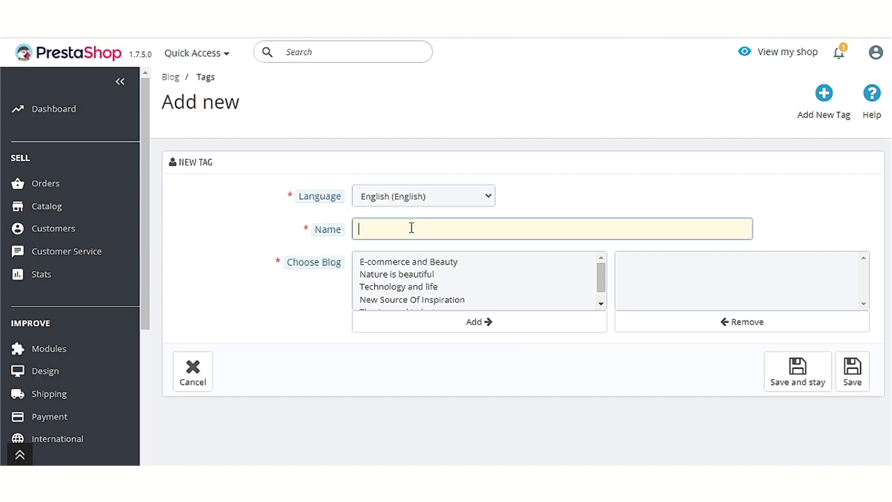
pyautogui.write('Demo')
# Step: Assign the posts E-commerce and Beauty, Nature is beautiful, and Technology and life to the Demo tag and save it
pyautogui.moveTo(289, 265)
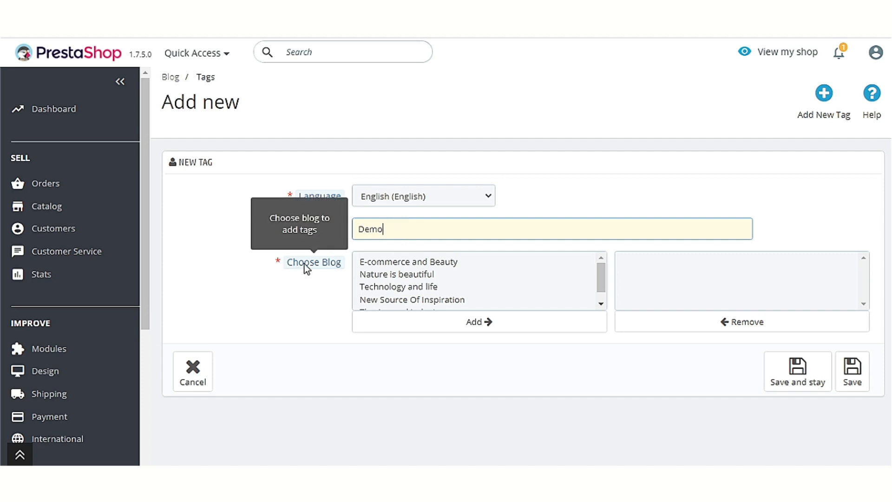
pyautogui.click(419, 262)
pyautogui.hotkey('shift', 'Down')
pyautogui.hotkey('shift', 'Down')
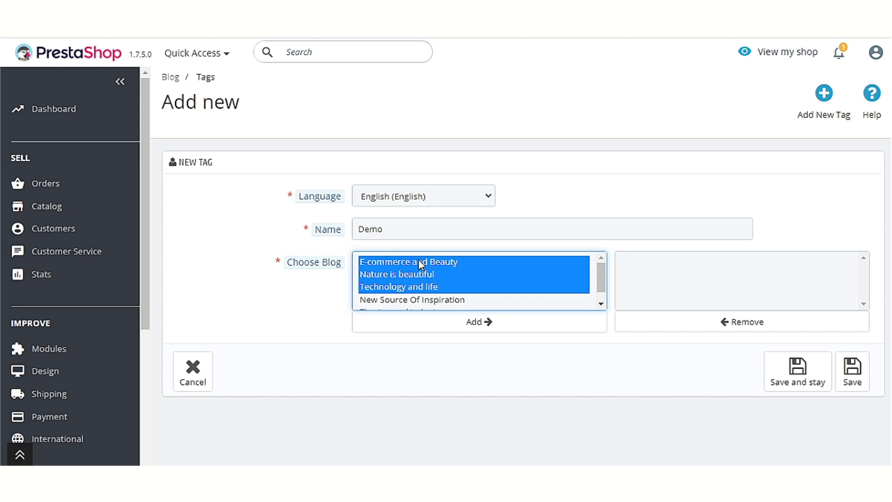
pyautogui.click(796, 379)
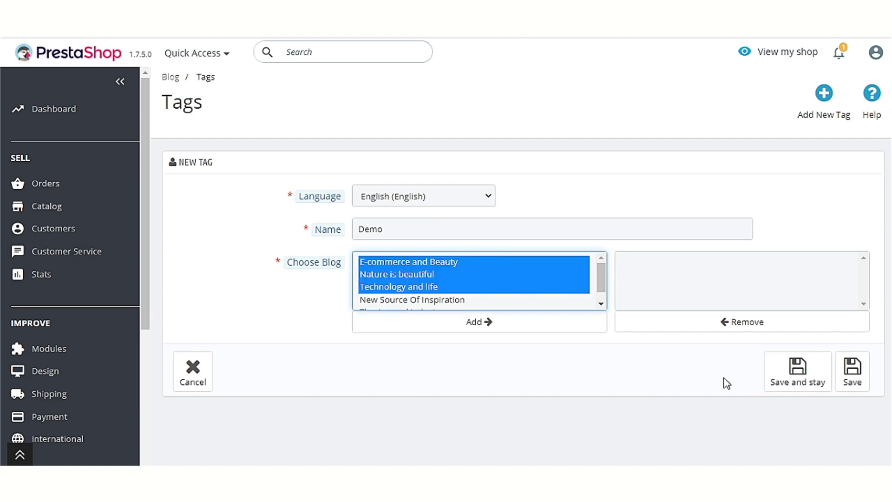
pyautogui.click(481, 325)
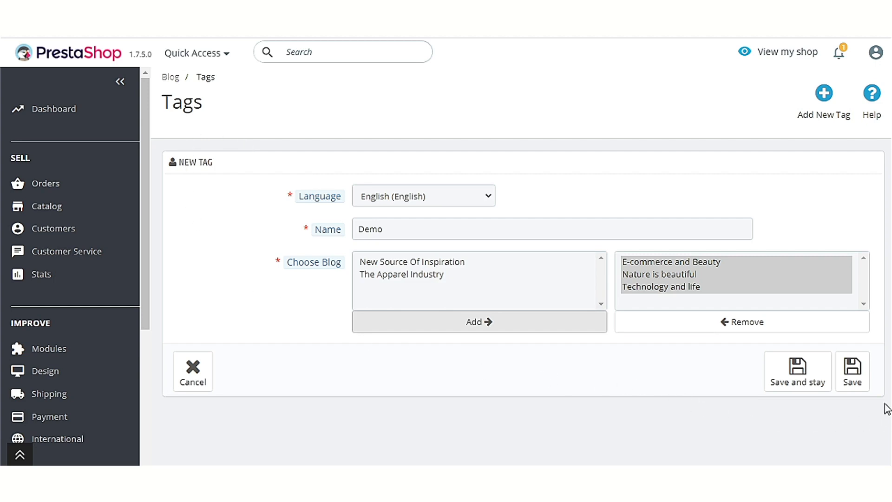
pyautogui.click(854, 383)
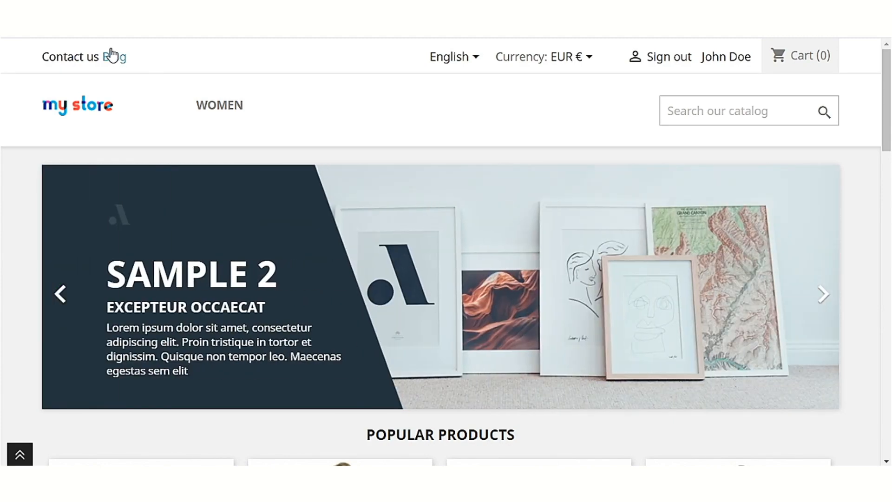
# Step: Open the Blog page in the storefront and view the posts in list layout
pyautogui.click(113, 56)
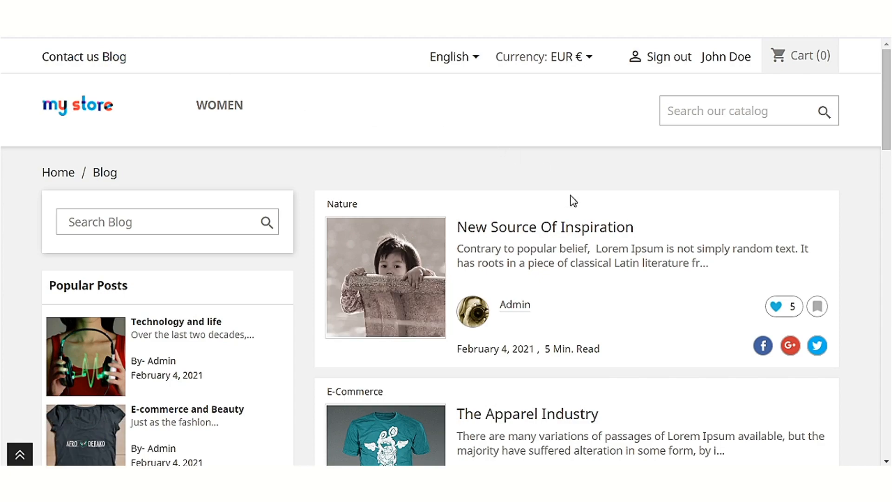
pyautogui.scroll(-15, 571, 206)
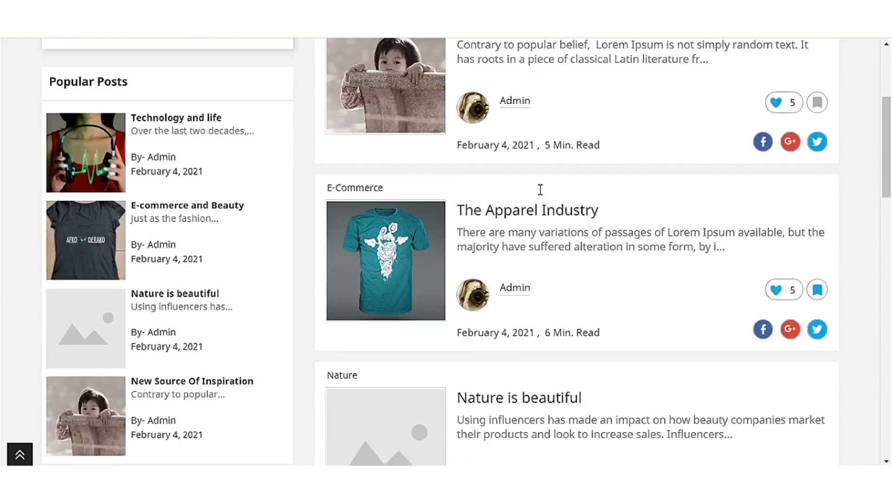
pyautogui.scroll(15, 540, 190)
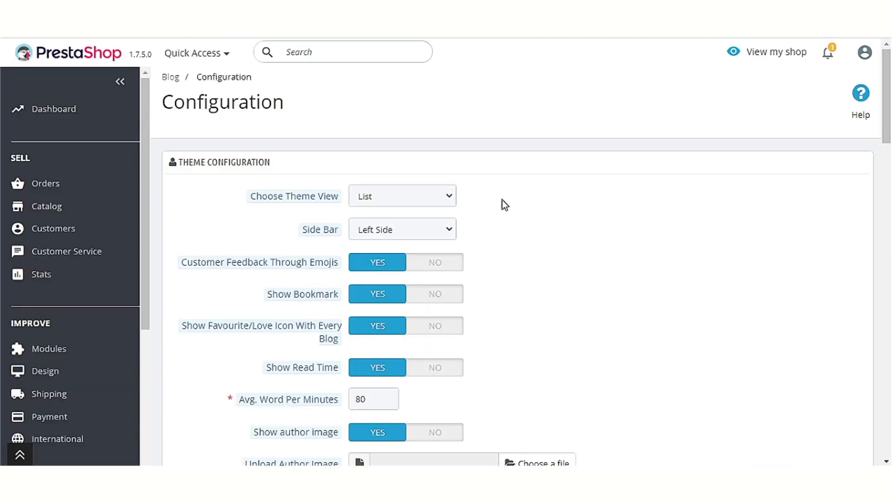
# Step: Set the blog's theme view to Grid in the Theme Configuration and save
pyautogui.click(441, 197)
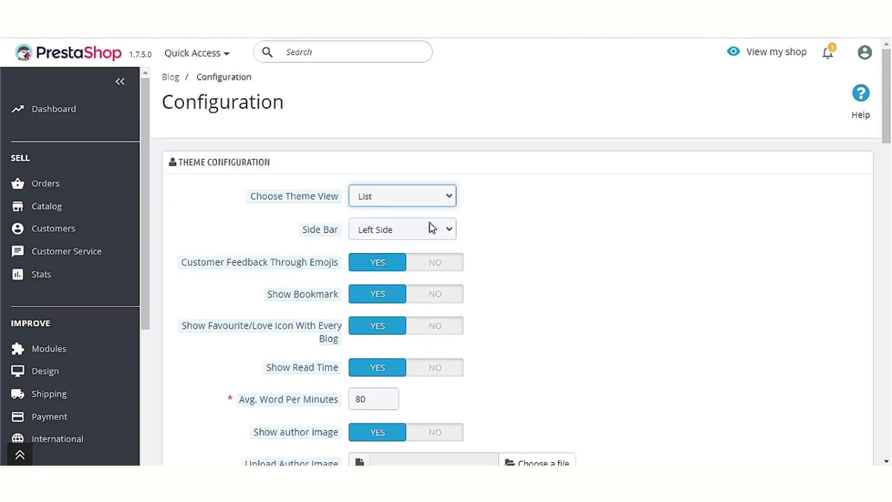
pyautogui.click(431, 219)
pyautogui.scroll(-10, 660, 275)
pyautogui.scroll(4, 851, 251)
pyautogui.click(843, 266)
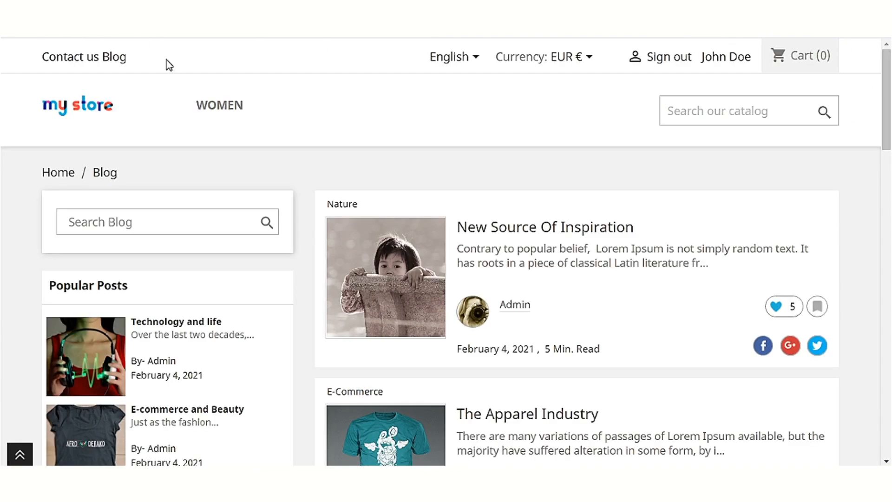
# Step: Reload the storefront blog page and examine how the posts are laid out in the grid view
pyautogui.press('F5')
pyautogui.scroll(-3, 521, 133)
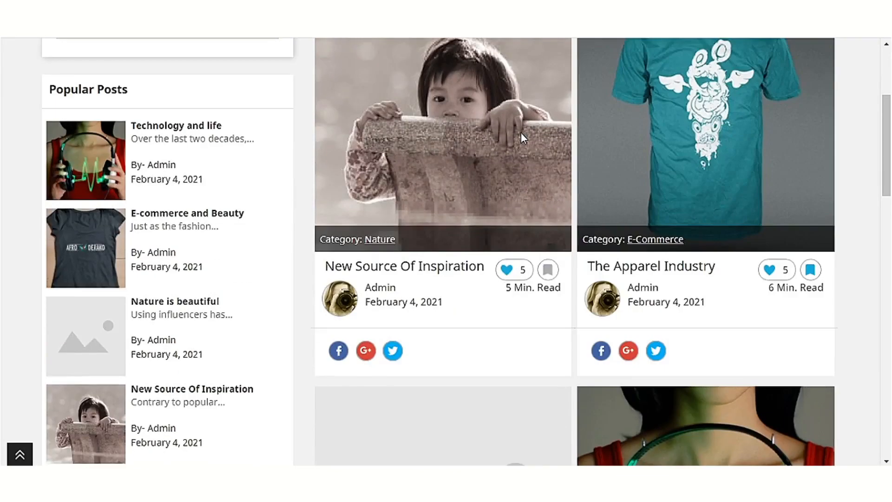
pyautogui.scroll(2, 521, 133)
pyautogui.scroll(-10, 520, 133)
pyautogui.scroll(2, 521, 133)
pyautogui.scroll(10, 521, 134)
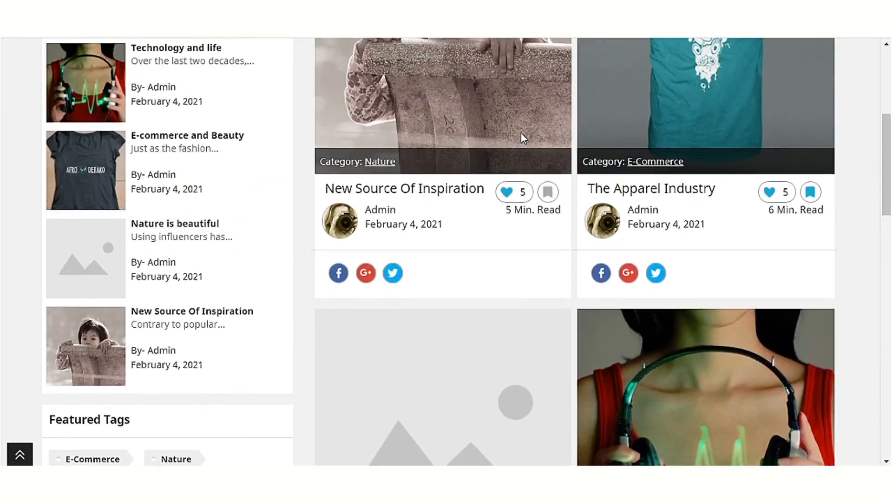
pyautogui.scroll(2, 521, 134)
pyautogui.scroll(-3, 521, 134)
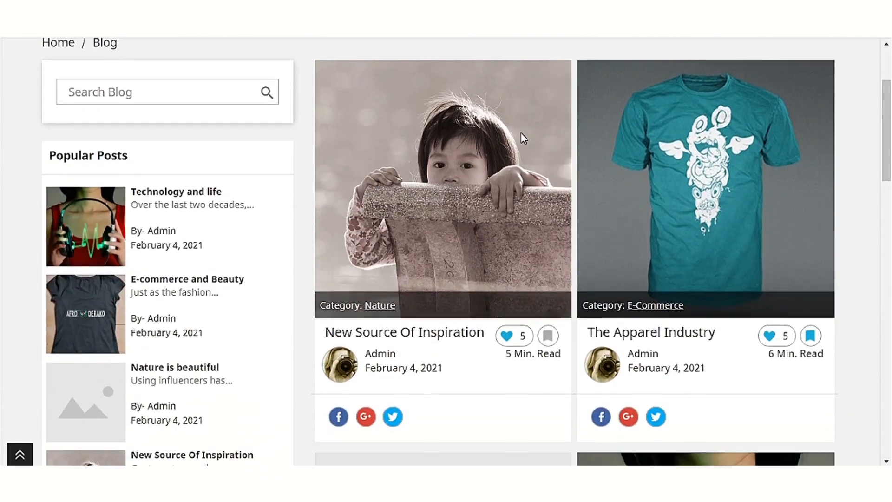
# Step: Examine the Popular Posts, Featured Tags, Recent Posts and Blog Categories sections of the blog page's side bar
pyautogui.moveTo(131, 156); pyautogui.dragTo(57, 155)
pyautogui.scroll(-3, 195, 150)
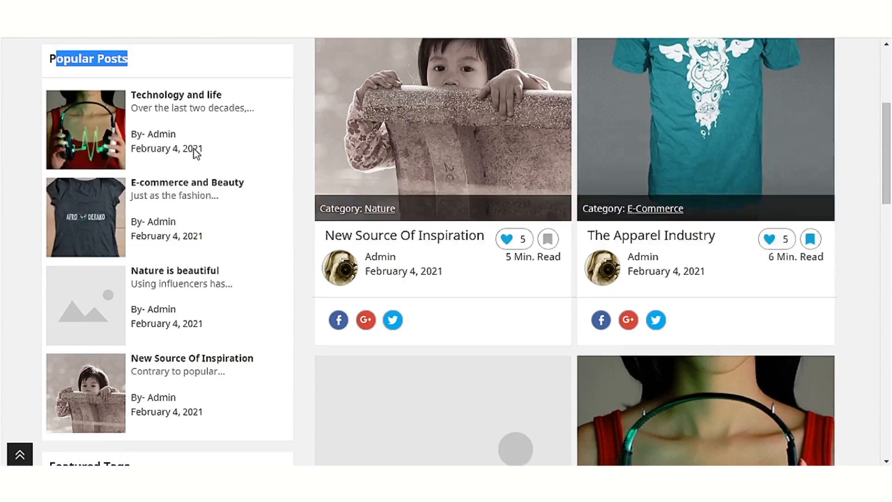
pyautogui.scroll(-3, 217, 269)
pyautogui.moveTo(147, 298); pyautogui.dragTo(44, 303)
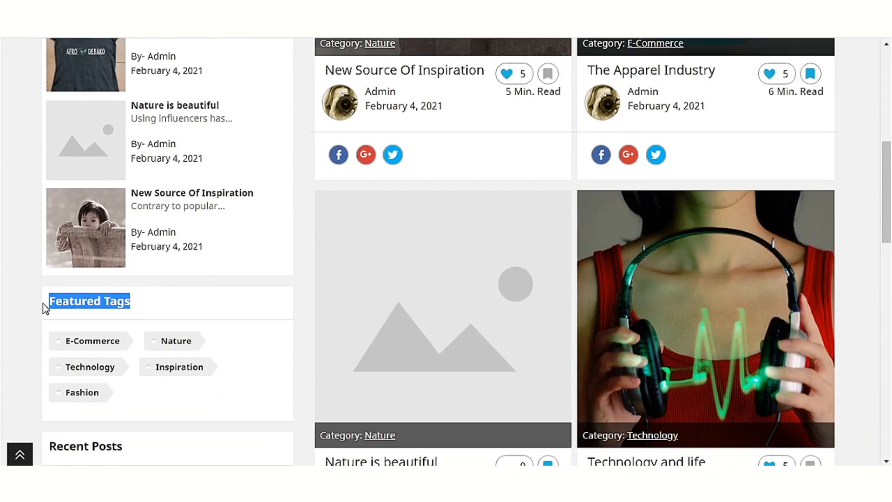
pyautogui.scroll(-3, 147, 284)
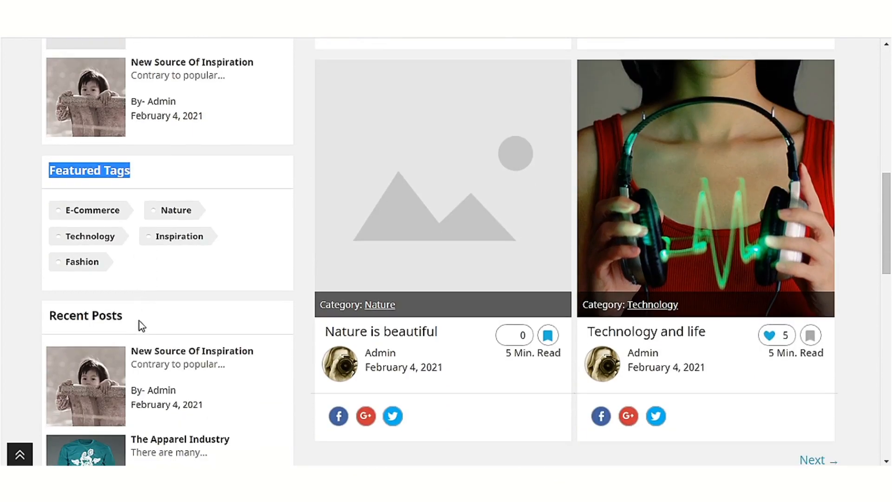
pyautogui.moveTo(139, 320); pyautogui.dragTo(57, 314)
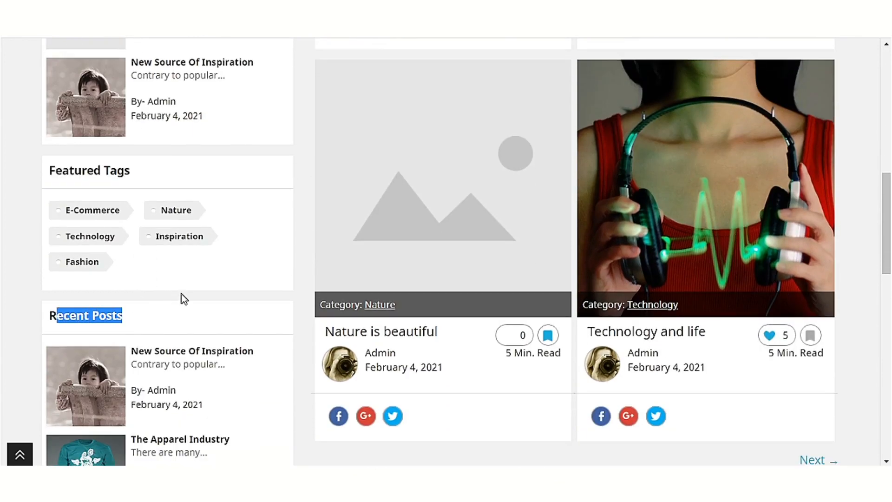
pyautogui.scroll(-2, 182, 295)
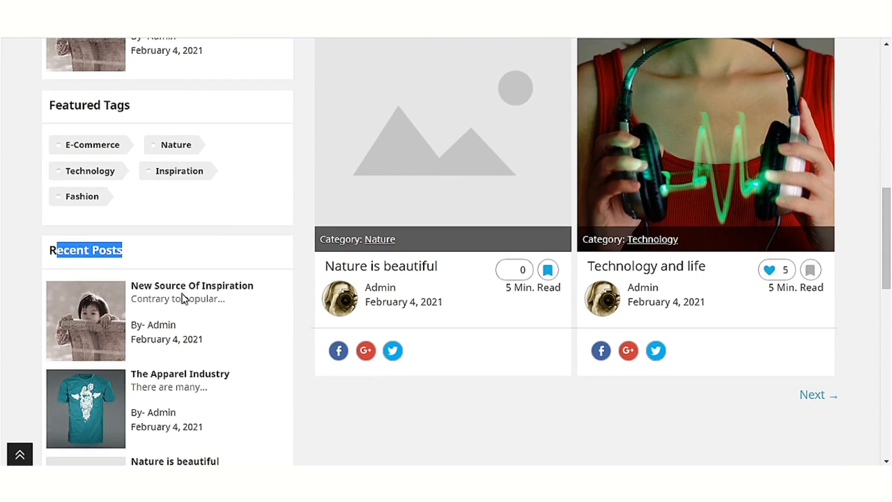
pyautogui.scroll(-10, 182, 295)
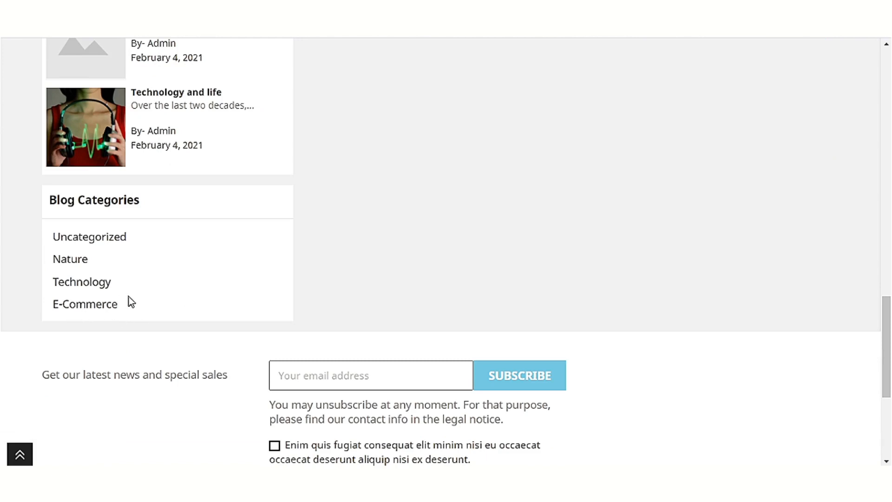
pyautogui.scroll(12, 348, 302)
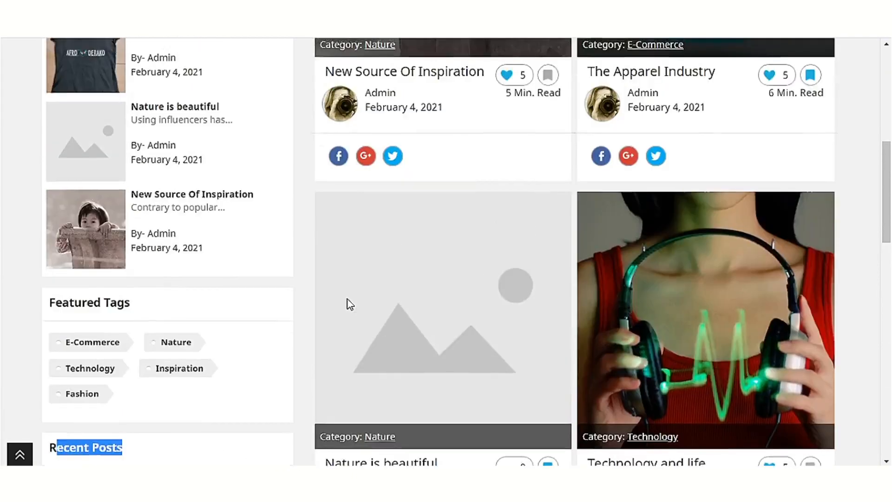
# Step: Bookmark the New Source Of Inspiration post and highlight its read time
pyautogui.scroll(-4, 347, 298)
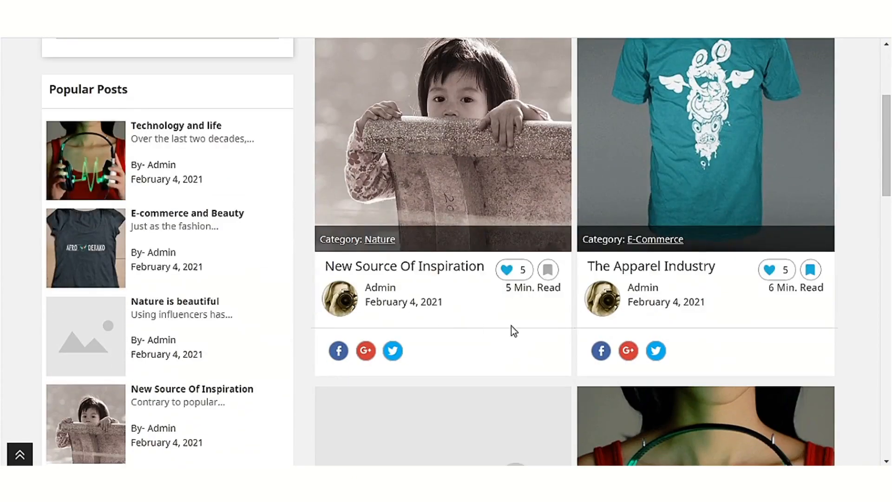
pyautogui.click(547, 271)
pyautogui.moveTo(564, 289); pyautogui.dragTo(524, 291)
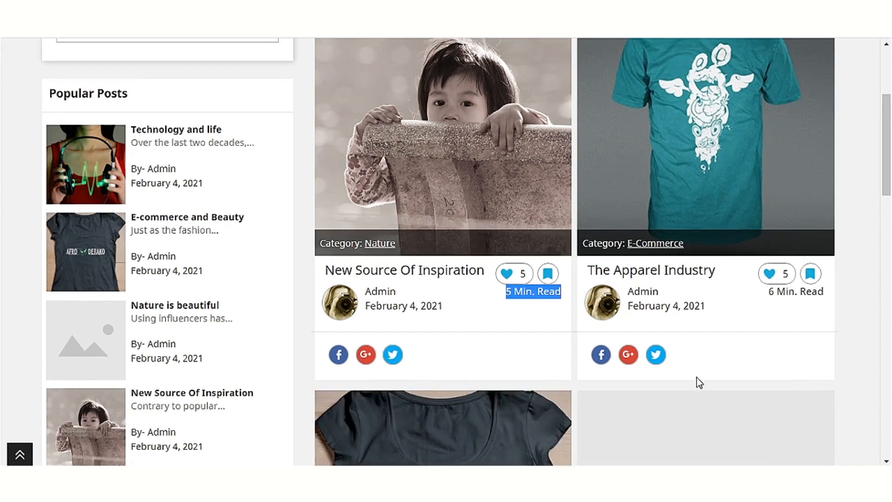
# Step: Open the E-Commerce blog category and look through its posts
pyautogui.scroll(-18, 434, 348)
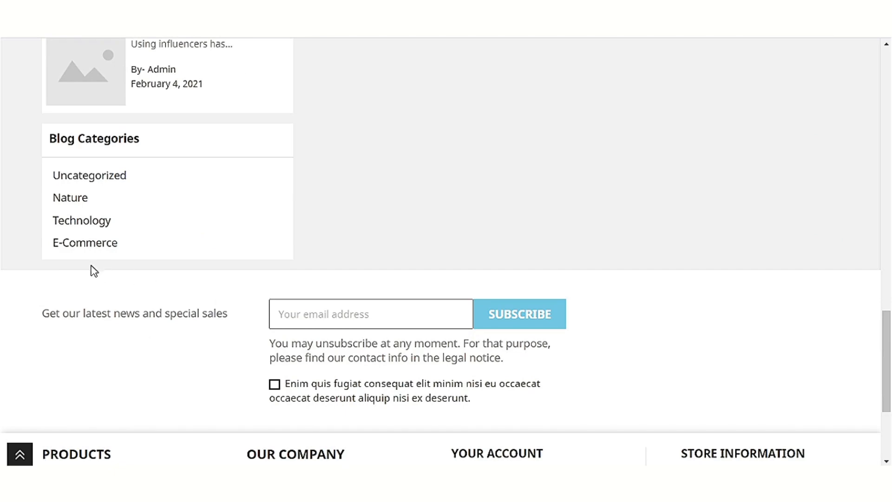
pyautogui.click(92, 245)
pyautogui.scroll(-4, 400, 274)
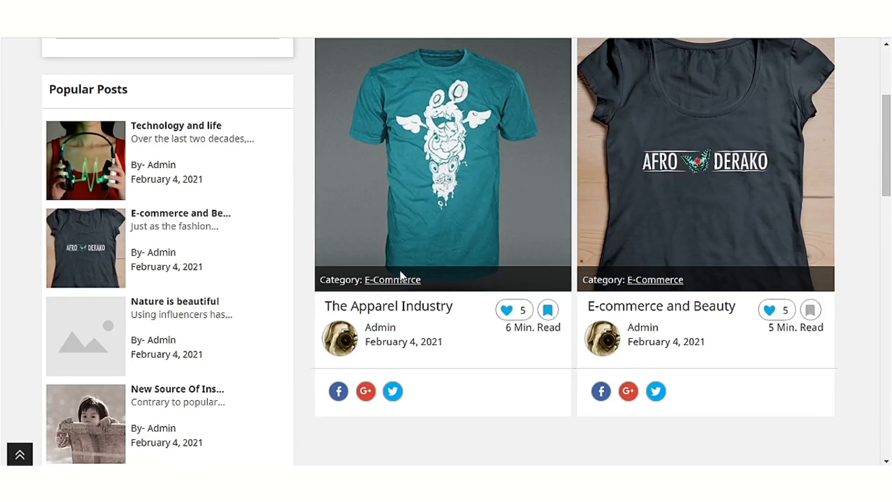
pyautogui.scroll(-3, 604, 232)
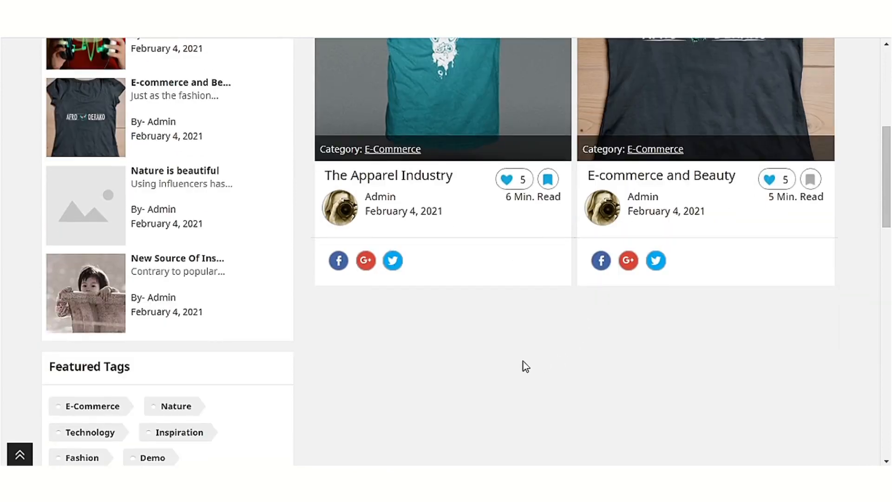
# Step: Show the blog posts that carry the Technology featured tag
pyautogui.scroll(-3, 523, 362)
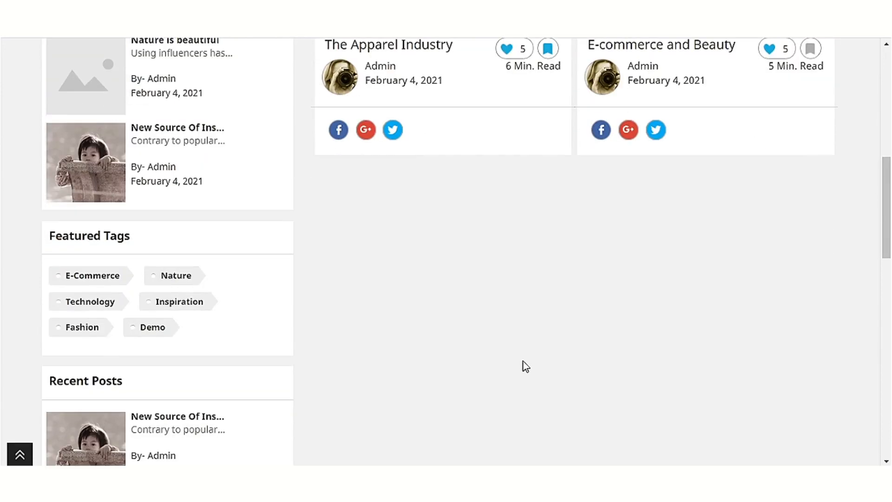
pyautogui.click(106, 305)
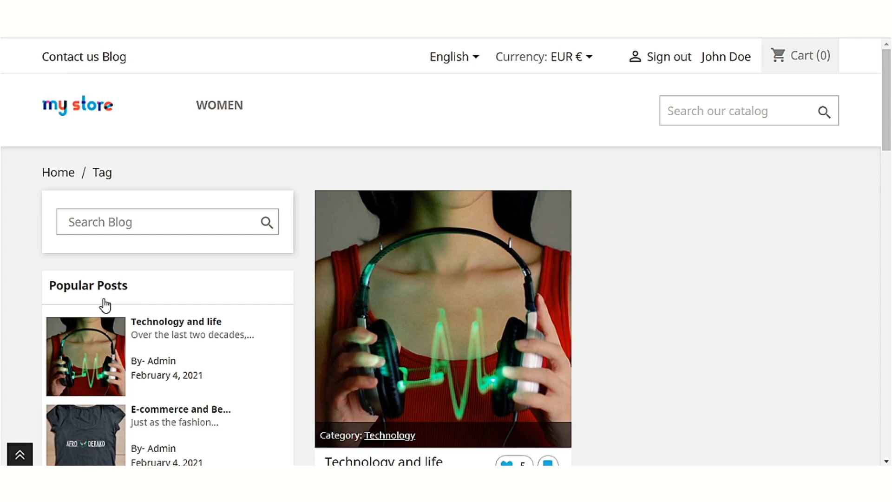
pyautogui.scroll(-4, 409, 302)
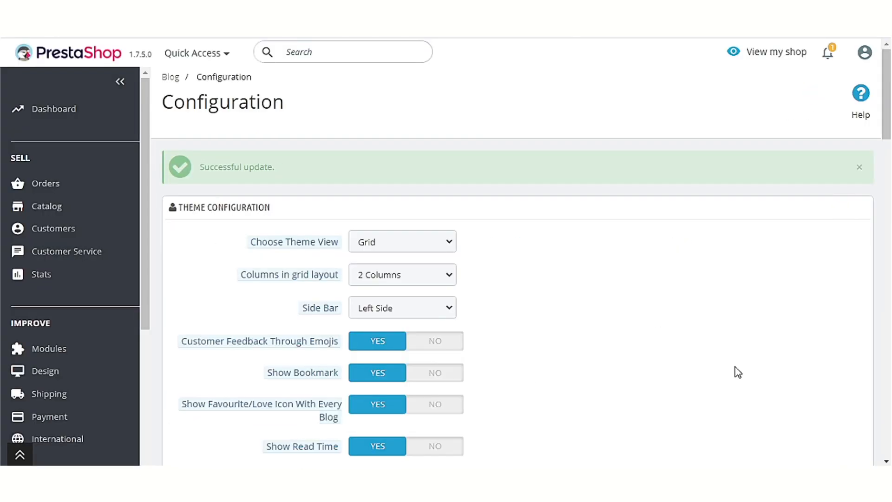
# Step: Try the Use disqus option in the Comment Configuration by switching it on and back off
pyautogui.scroll(-20, 738, 372)
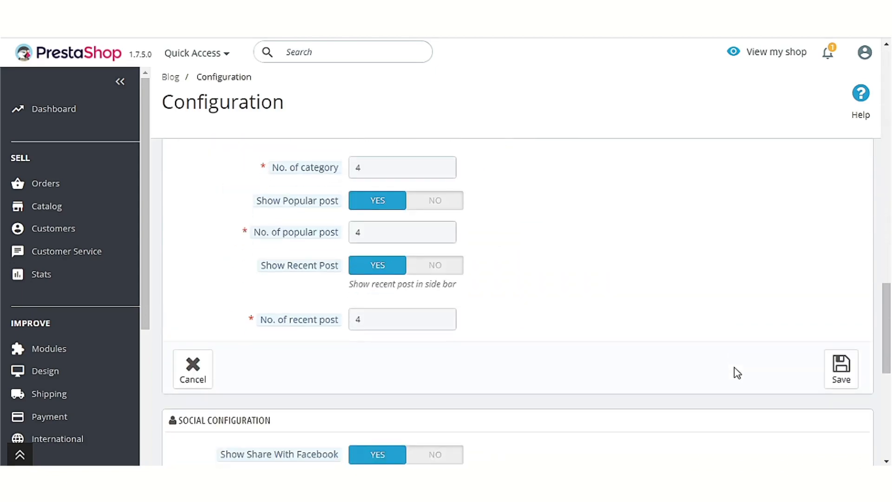
pyautogui.scroll(-5, 738, 373)
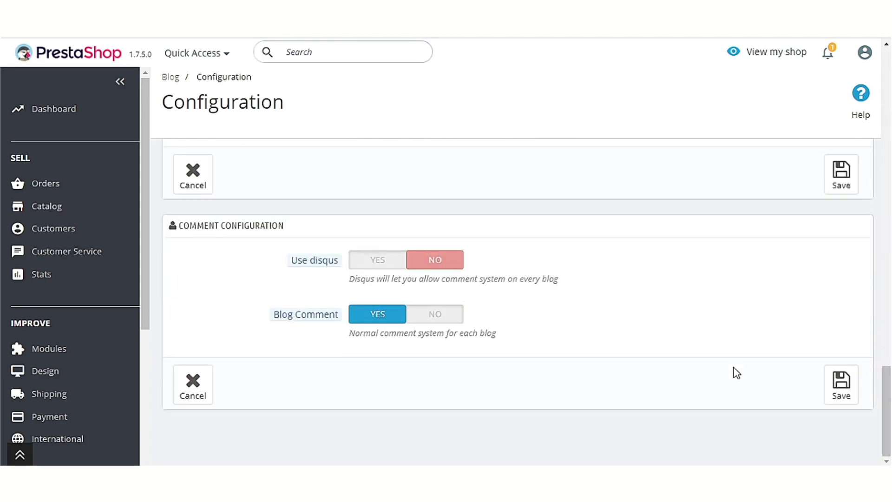
pyautogui.click(371, 269)
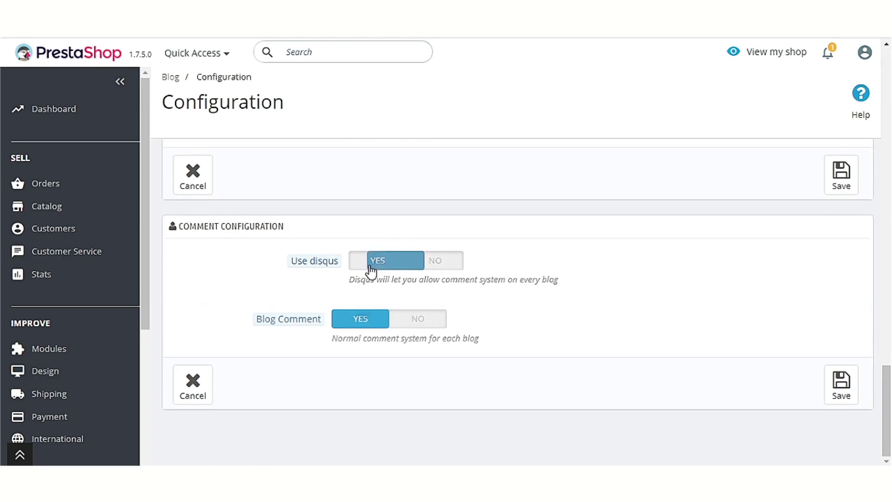
pyautogui.click(436, 284)
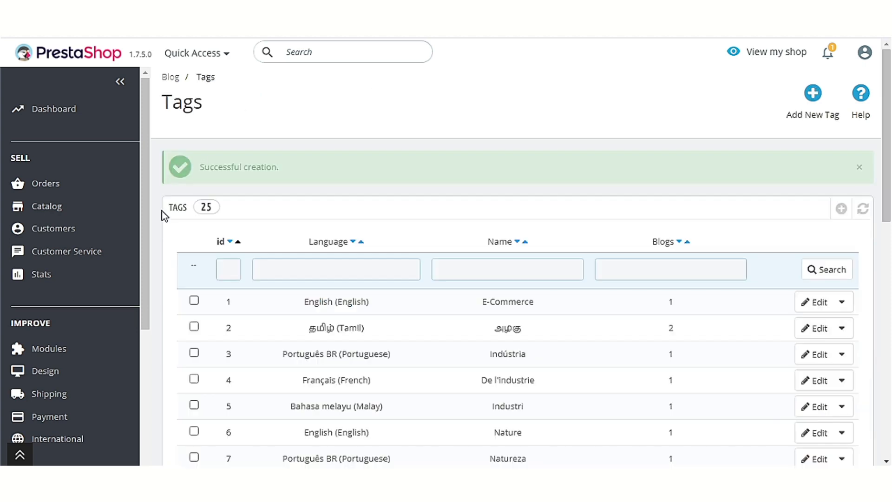
# Step: Look through the tag list and the Technology and life post down to its comment section
pyautogui.scroll(-5, 93, 333)
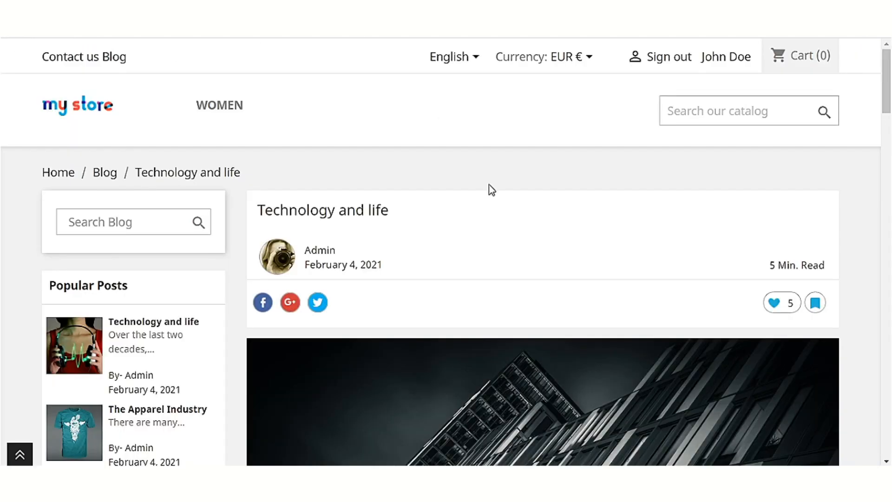
pyautogui.scroll(-8, 488, 189)
pyautogui.scroll(-15, 571, 307)
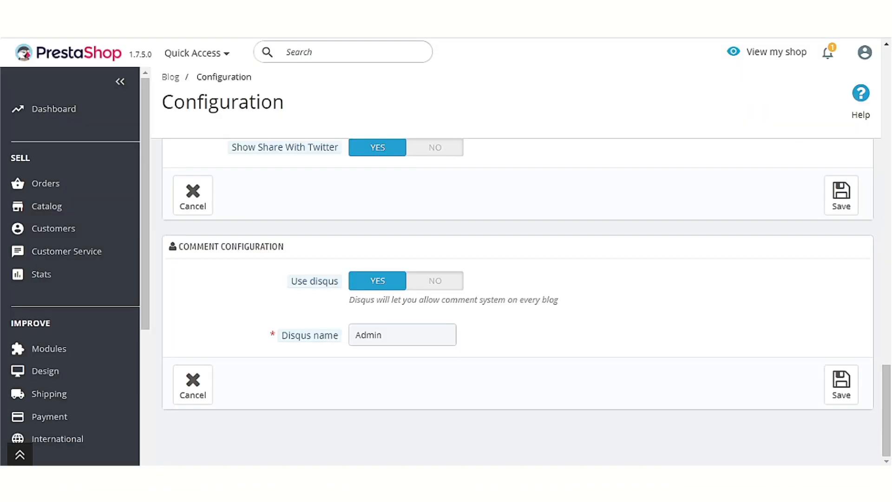
# Step: Disable Use disqus, leave Blog Comment set to Yes and save the comment configuration
pyautogui.click(436, 282)
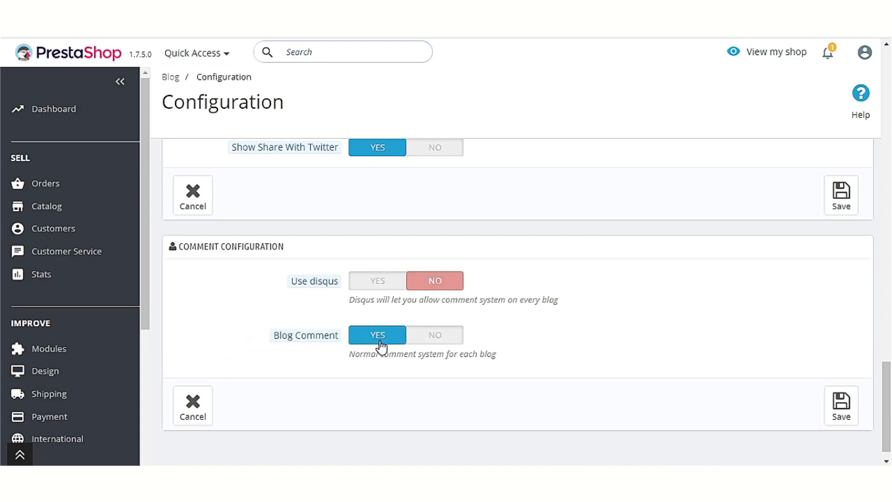
pyautogui.click(840, 405)
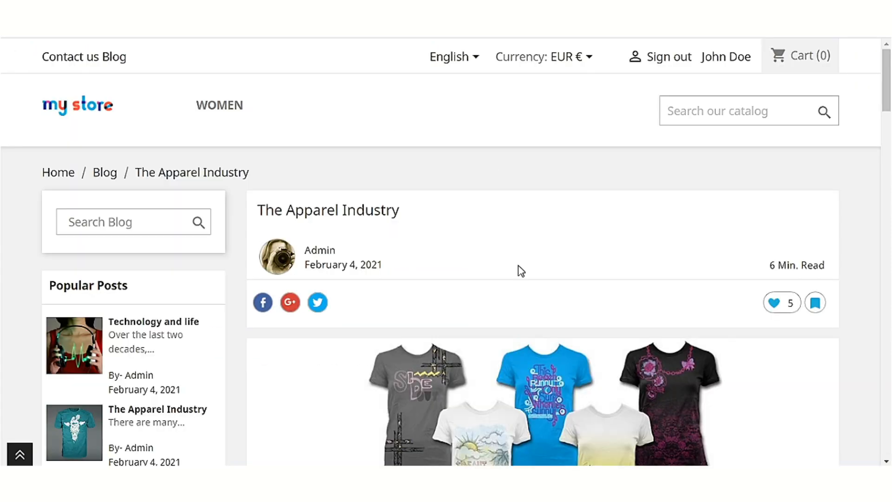
# Step: Examine the comment form and the posted comments beneath The Apparel Industry post
pyautogui.scroll(-10, 520, 270)
pyautogui.scroll(-15, 520, 271)
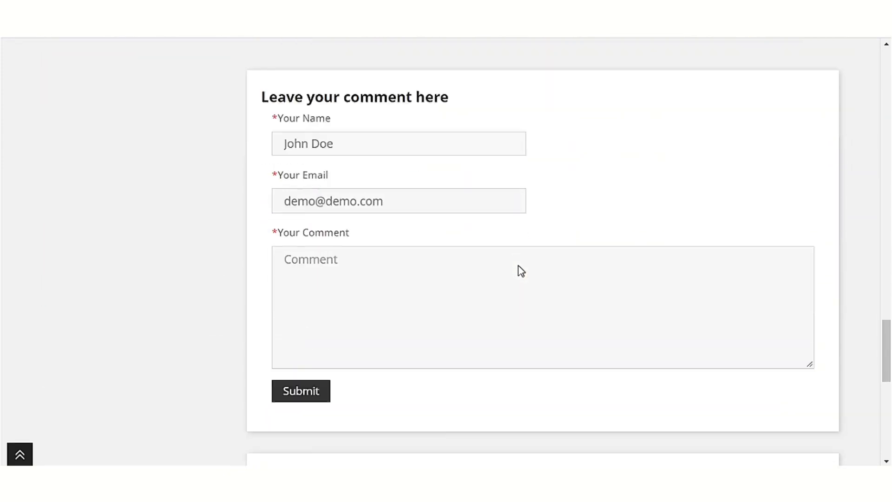
pyautogui.scroll(1, 521, 271)
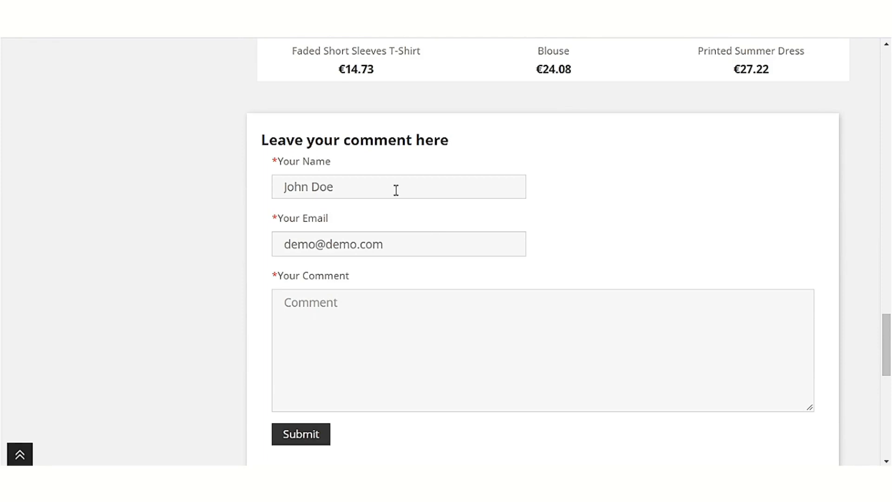
pyautogui.scroll(-6, 393, 227)
pyautogui.moveTo(315, 315); pyautogui.dragTo(571, 316)
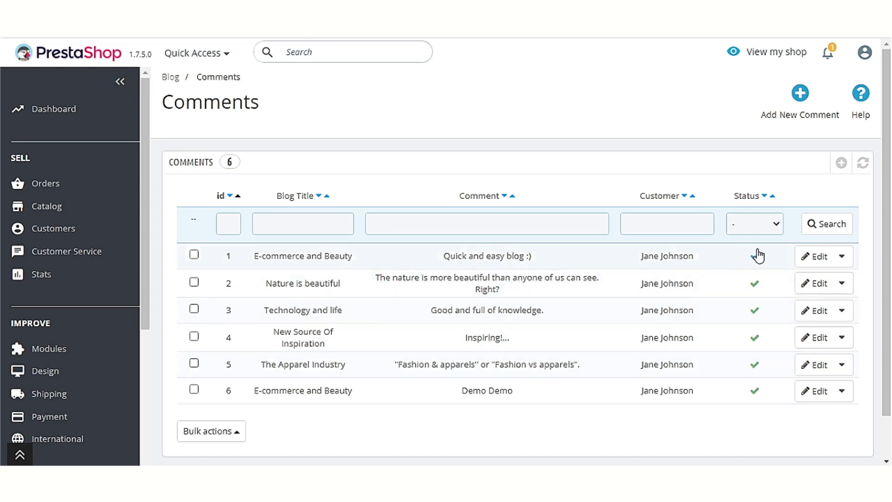
# Step: Start a new blog comment and choose E-commerce and Beauty as its post
pyautogui.click(851, 396)
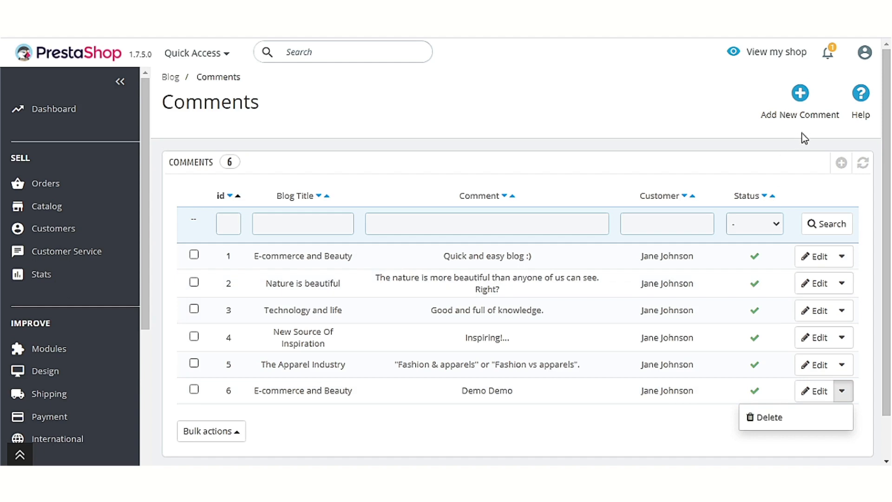
pyautogui.click(805, 119)
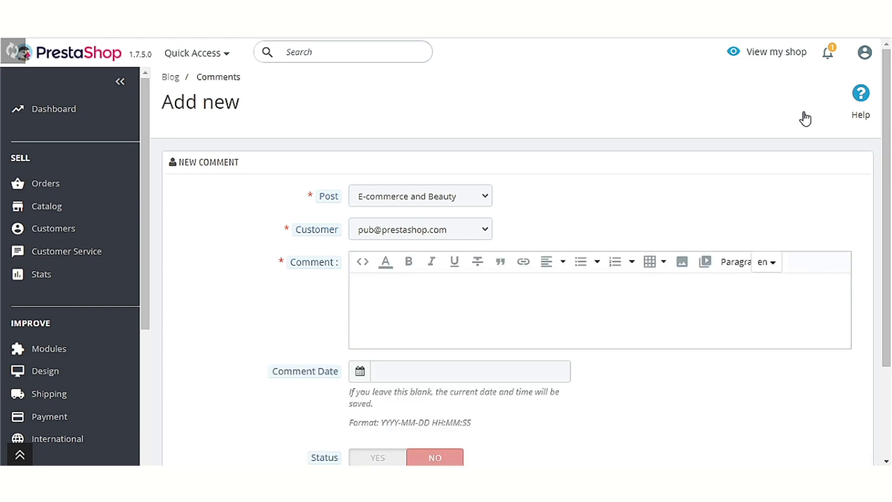
pyautogui.click(390, 199)
pyautogui.click(418, 240)
pyautogui.click(421, 197)
pyautogui.click(421, 215)
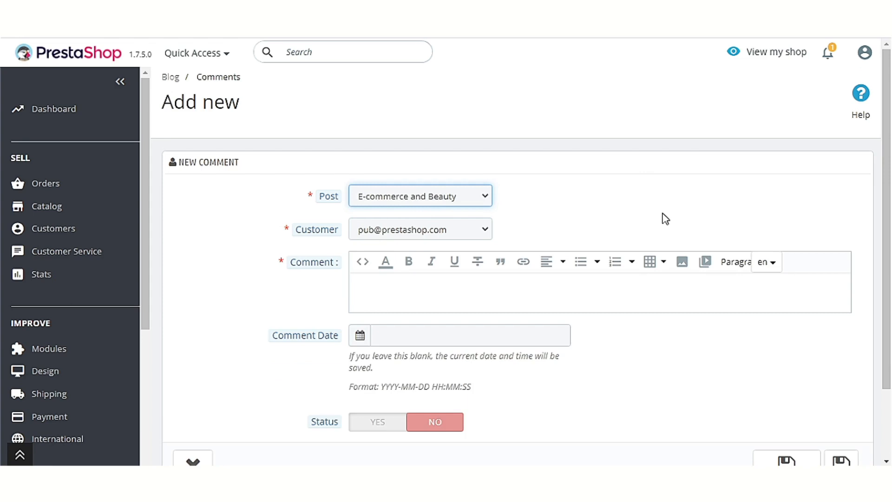
# Step: Choose the customer's e-mail in the new comment's Customer field
pyautogui.click(462, 236)
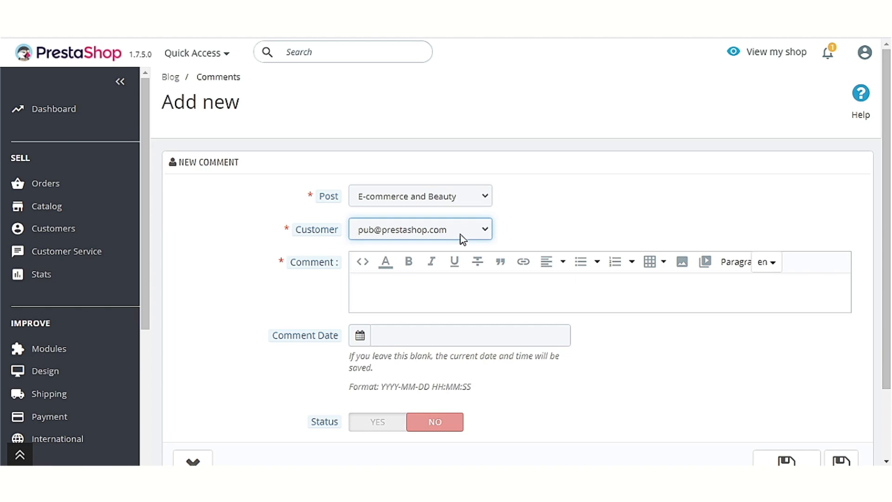
pyautogui.click(452, 244)
pyautogui.click(455, 236)
pyautogui.click(451, 252)
pyautogui.click(522, 224)
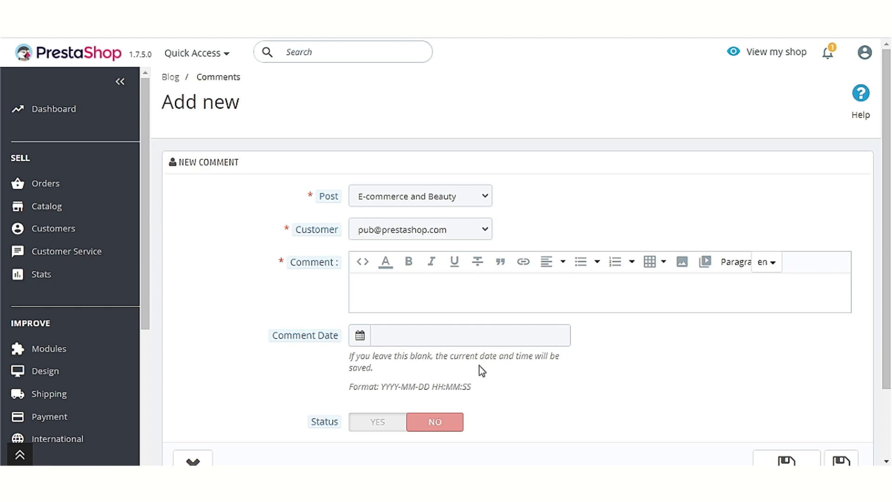
pyautogui.click(382, 335)
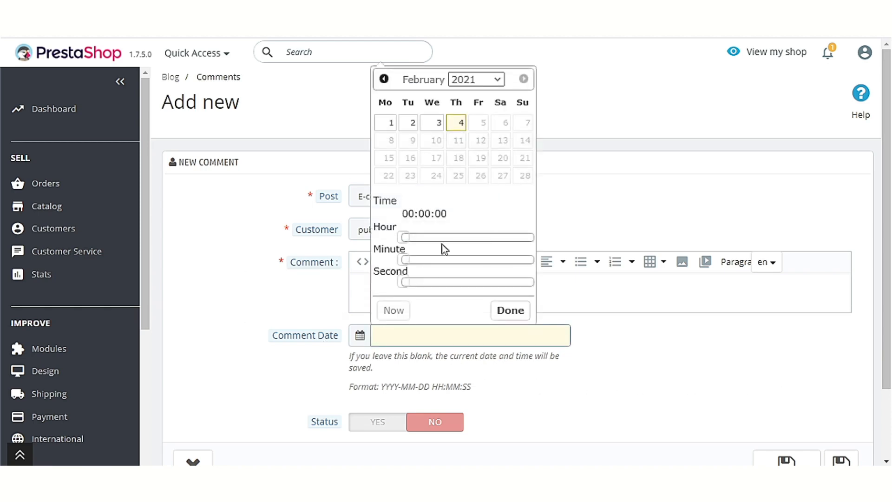
pyautogui.click(456, 123)
pyautogui.click(676, 378)
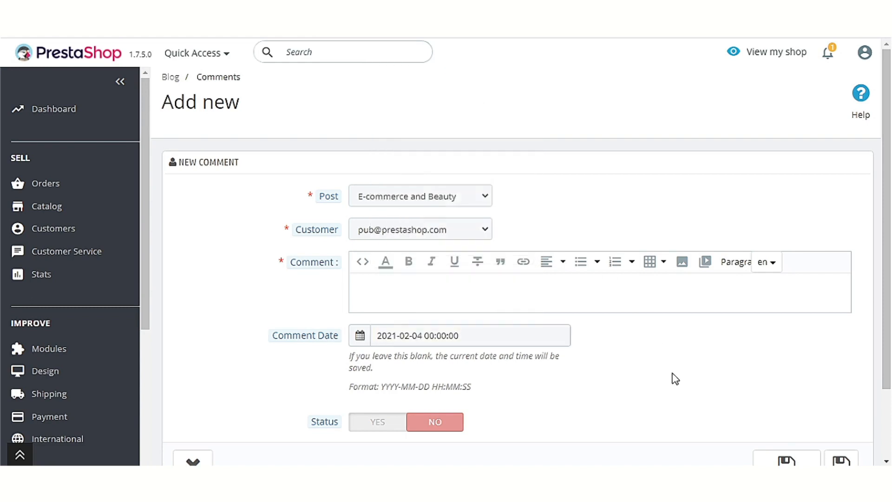
# Step: Set the new comment's status to Yes and enter "Demo Demo" as the comment text
pyautogui.click(382, 423)
pyautogui.click(414, 424)
pyautogui.click(370, 424)
pyautogui.click(445, 299)
pyautogui.write('Demo Demo')
pyautogui.scroll(-2, 555, 322)
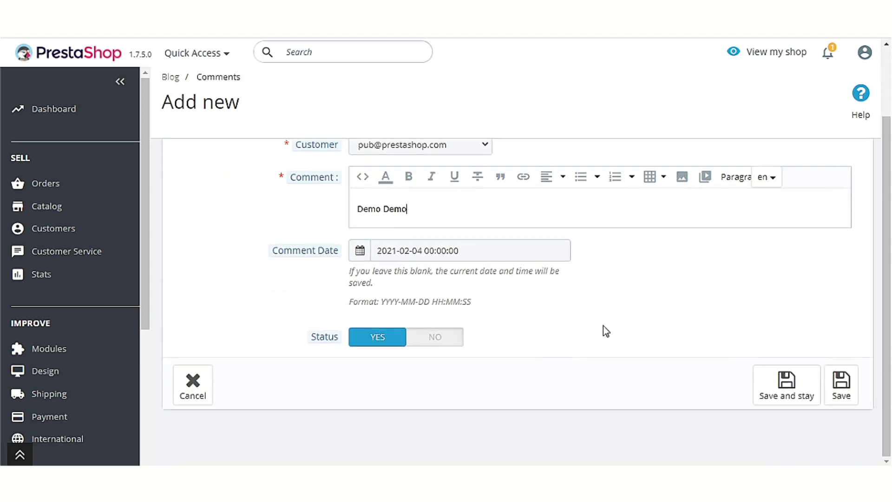